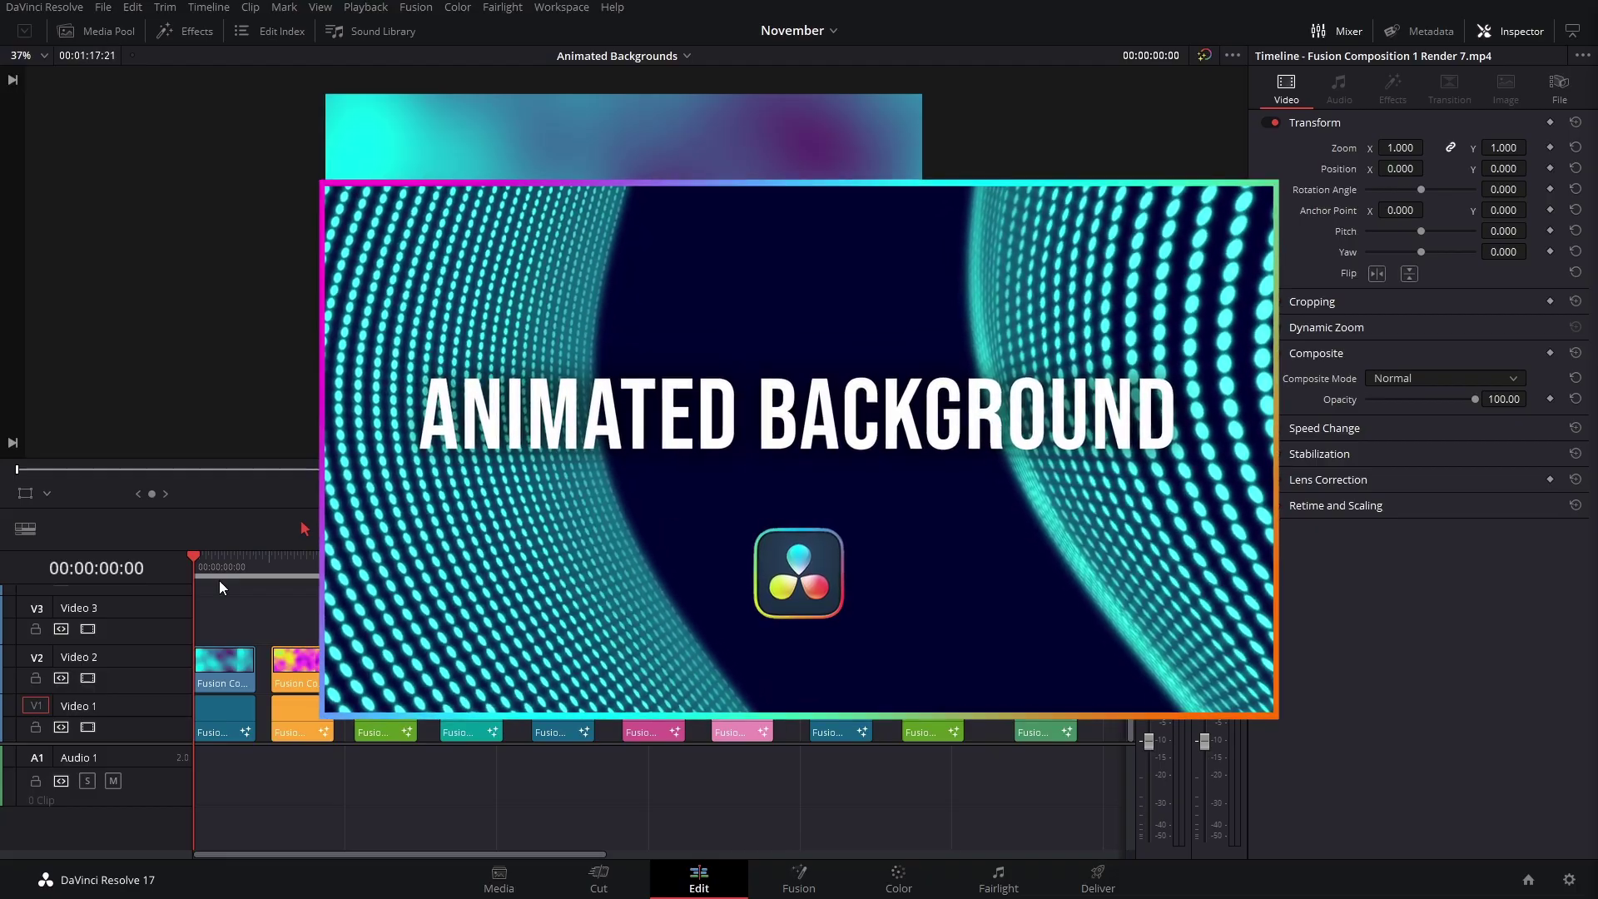
Open the first background's composition in Fusion, examine FastNoise1's Seethe modifier and noise settings, and return to the timeline
mouse_move(228, 577)
mouse_down()
mouse_move(250, 564)
mouse_move(204, 578)
mouse_up()
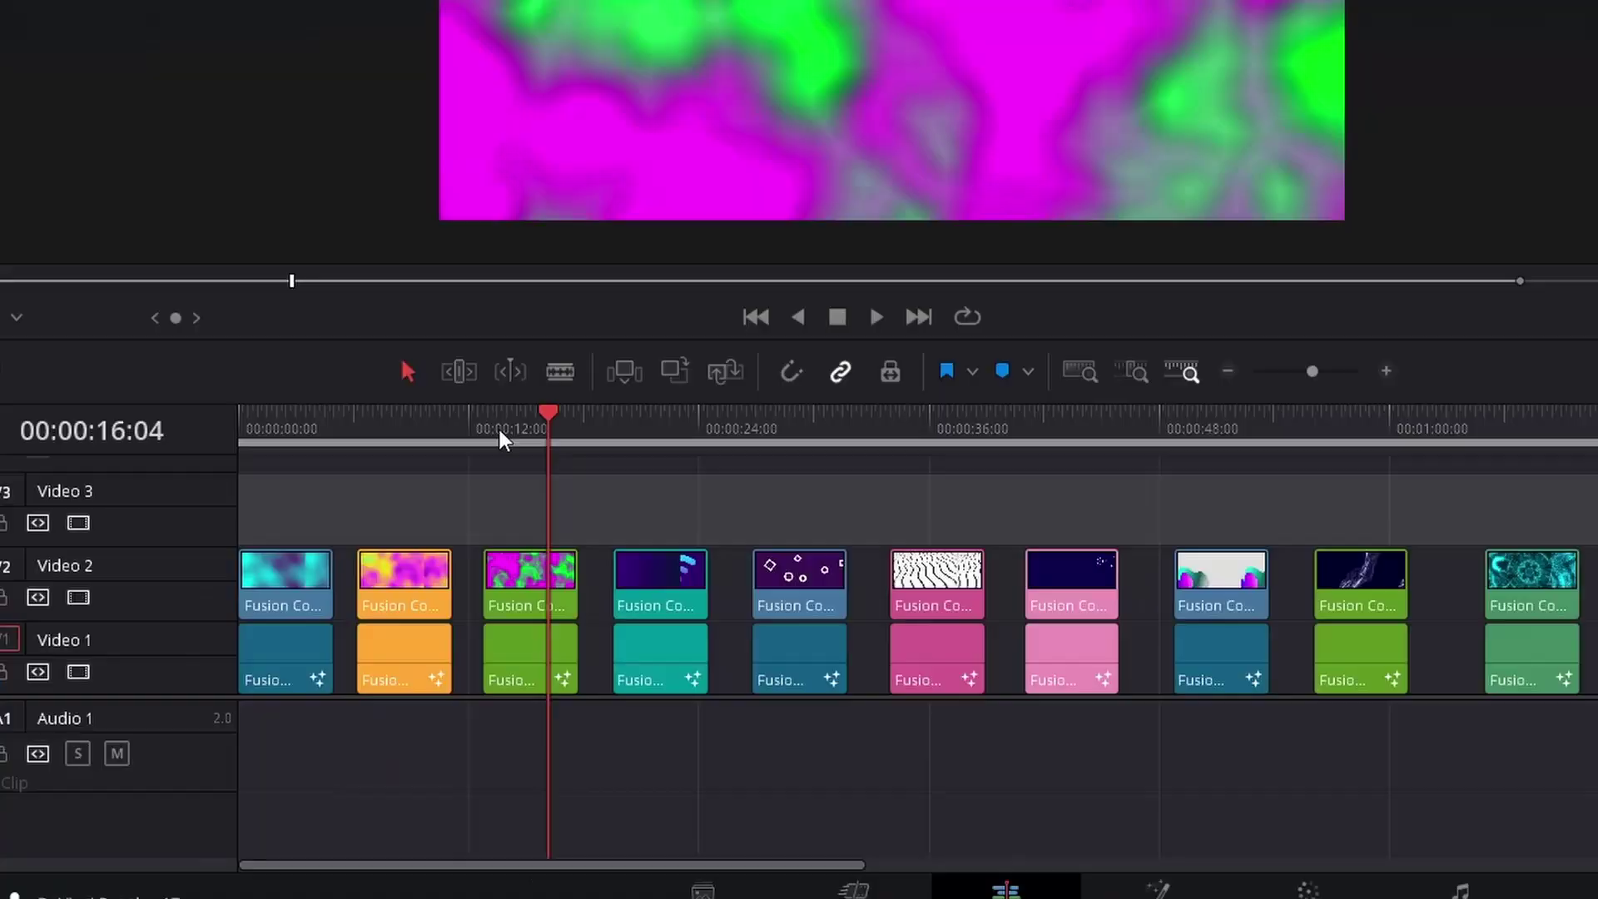
drag(499, 435, 315, 477)
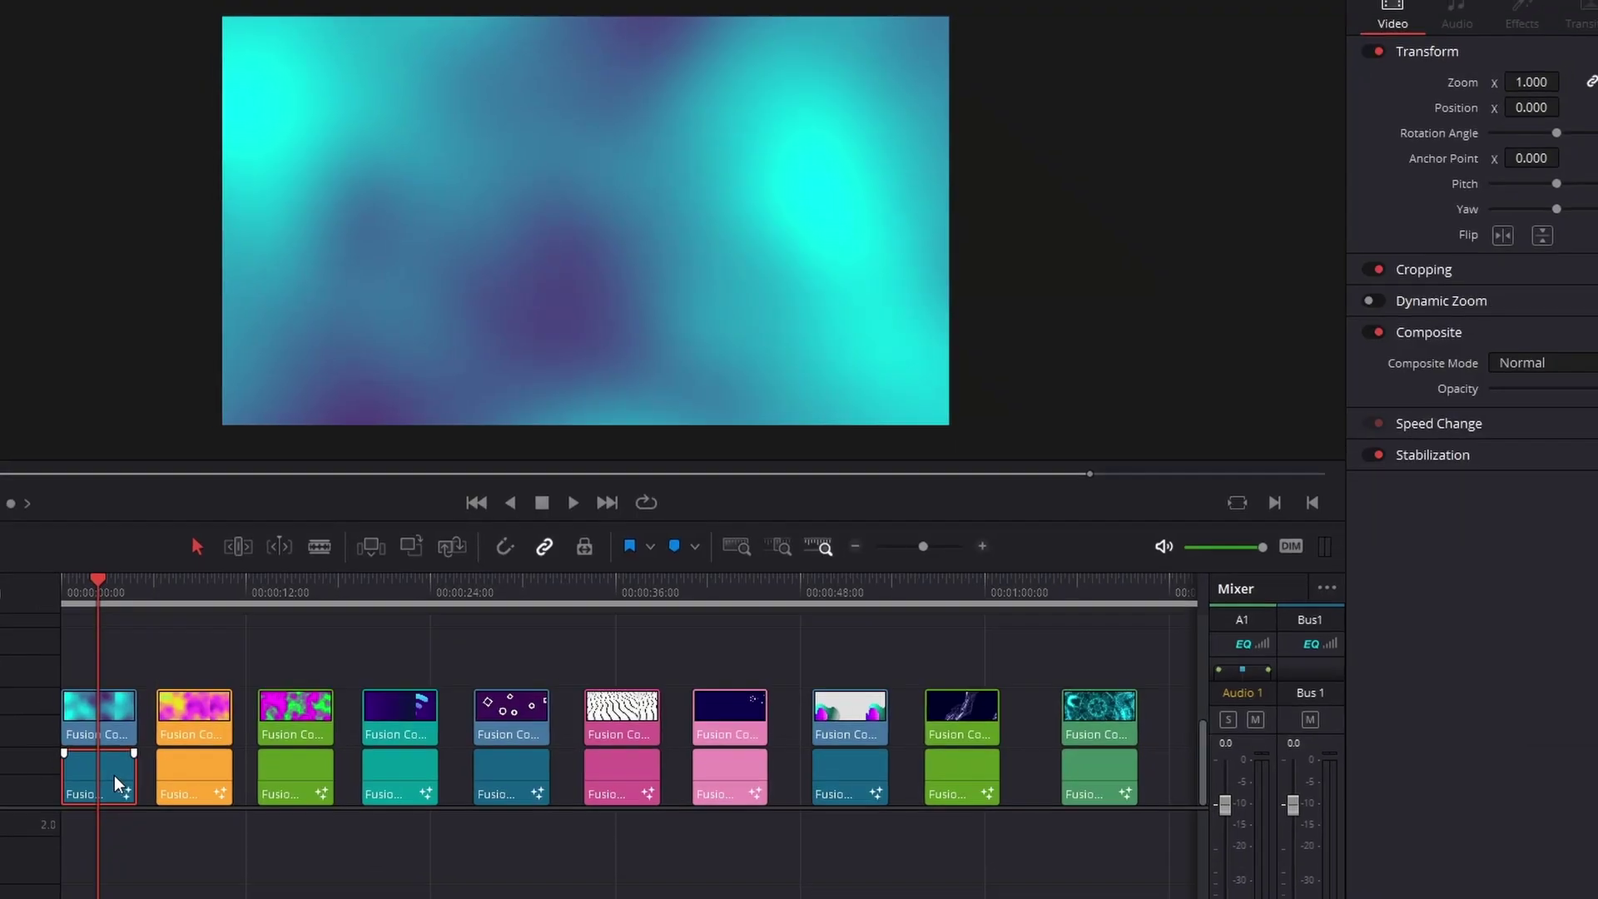
right_click(508, 474)
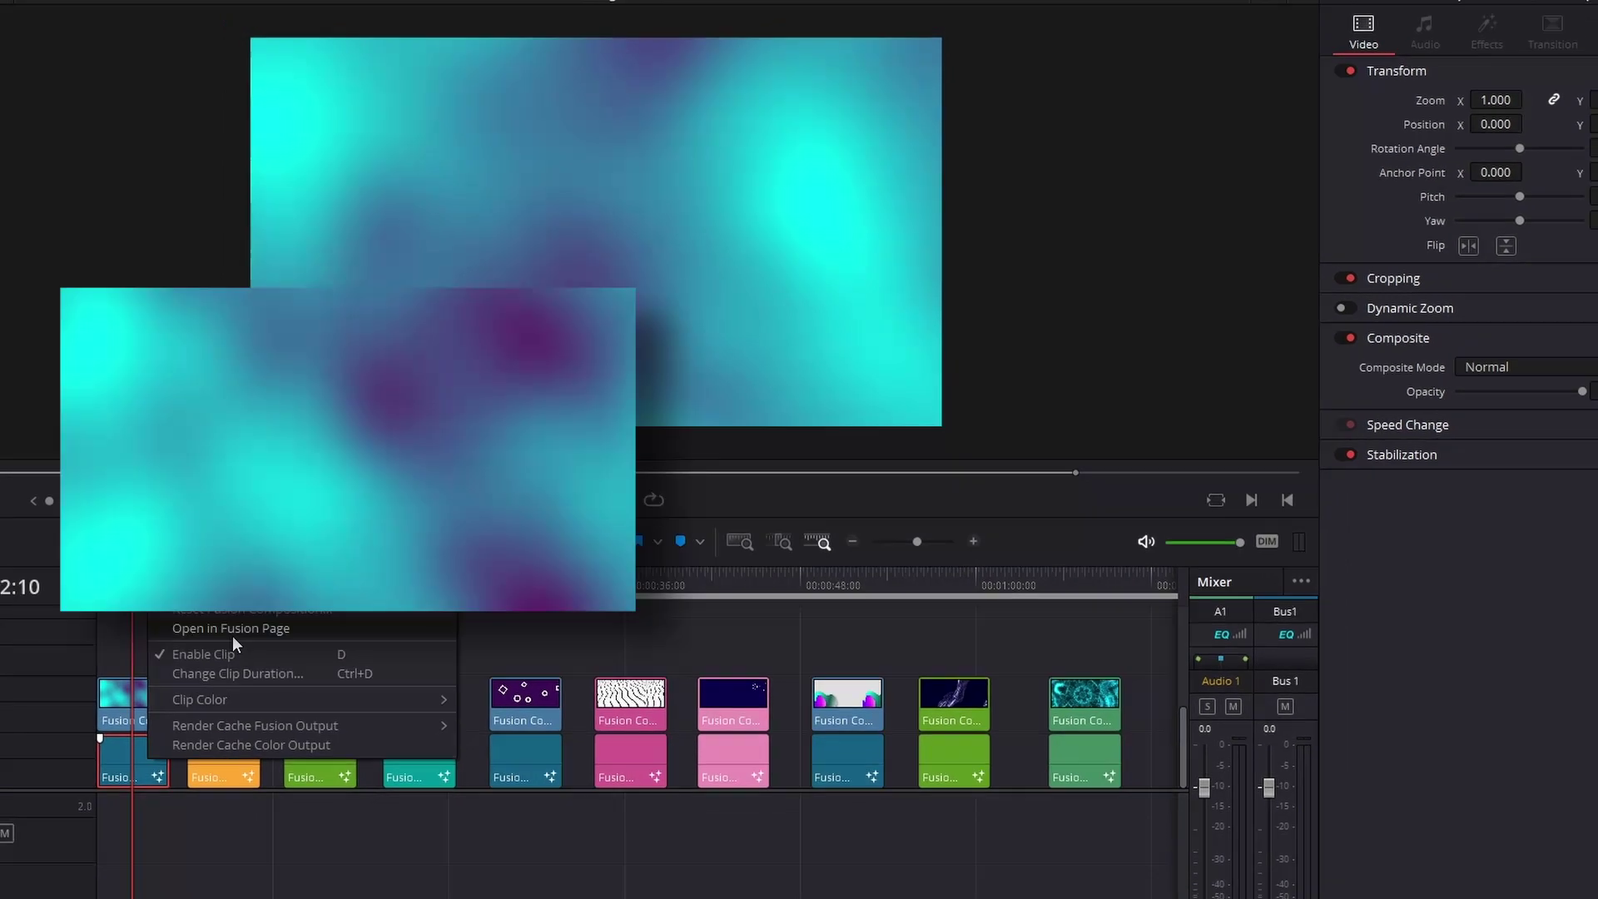
key(Escape)
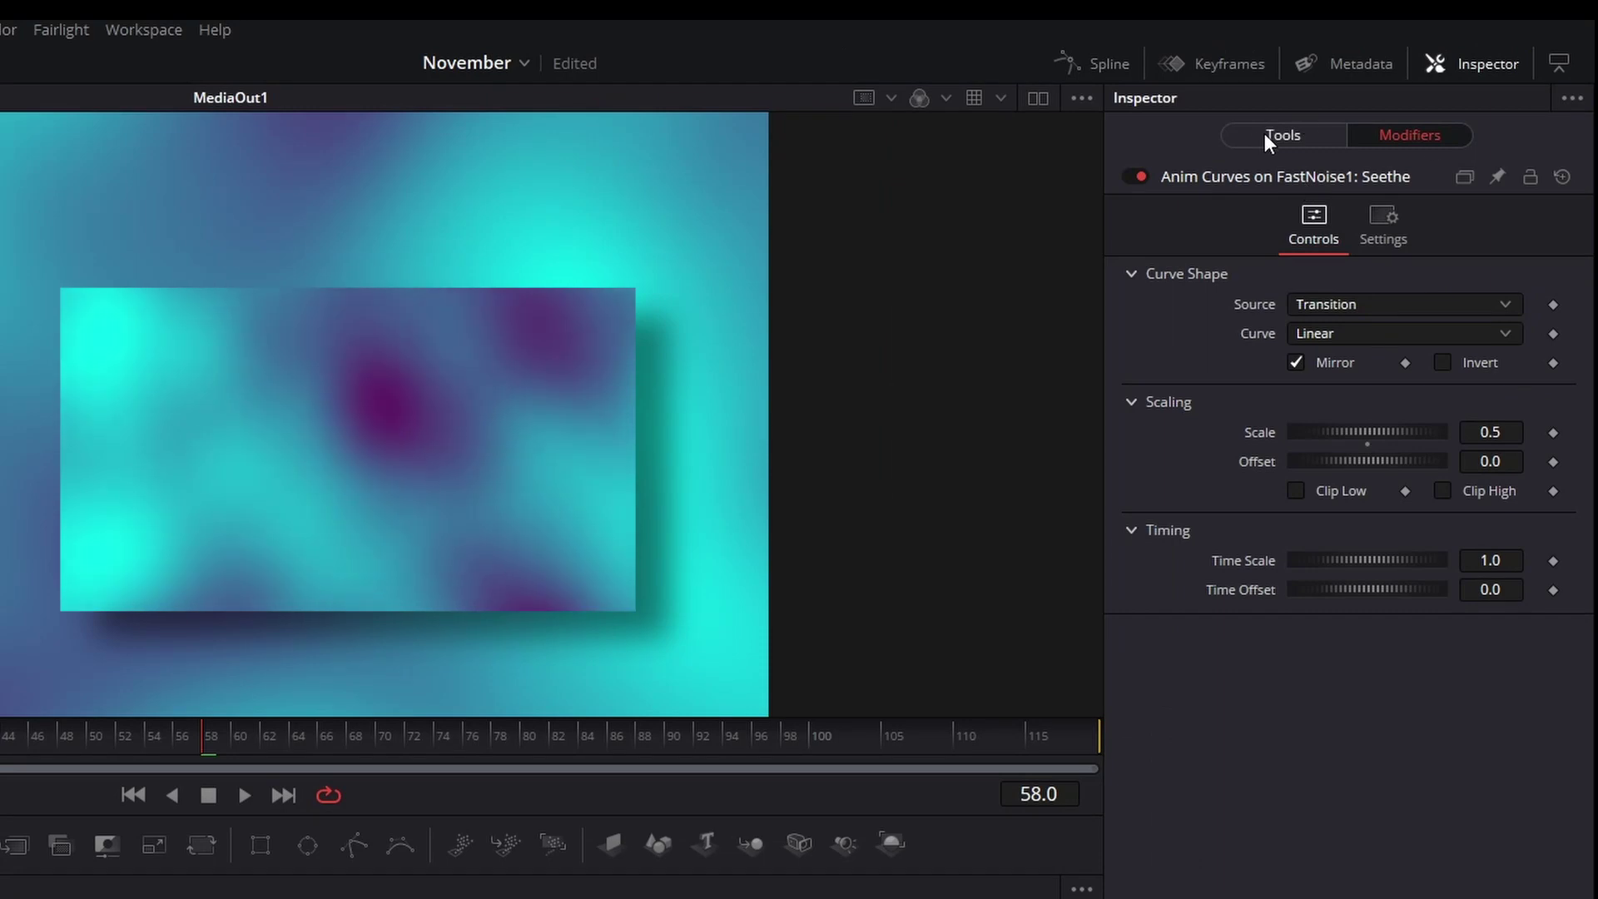
click(1269, 136)
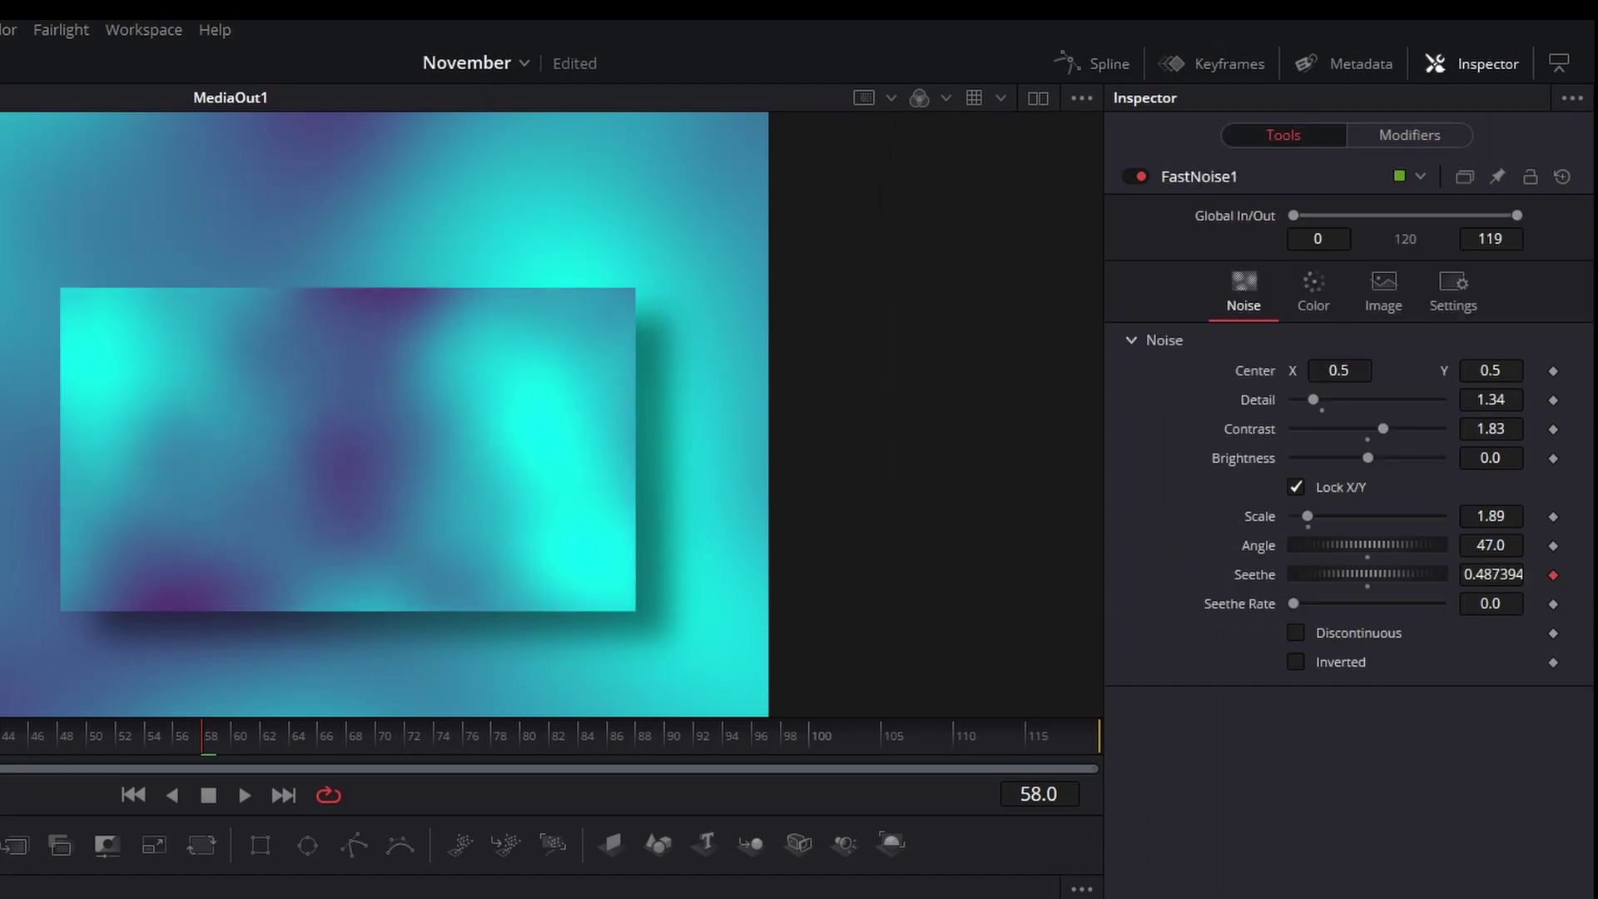
click(699, 879)
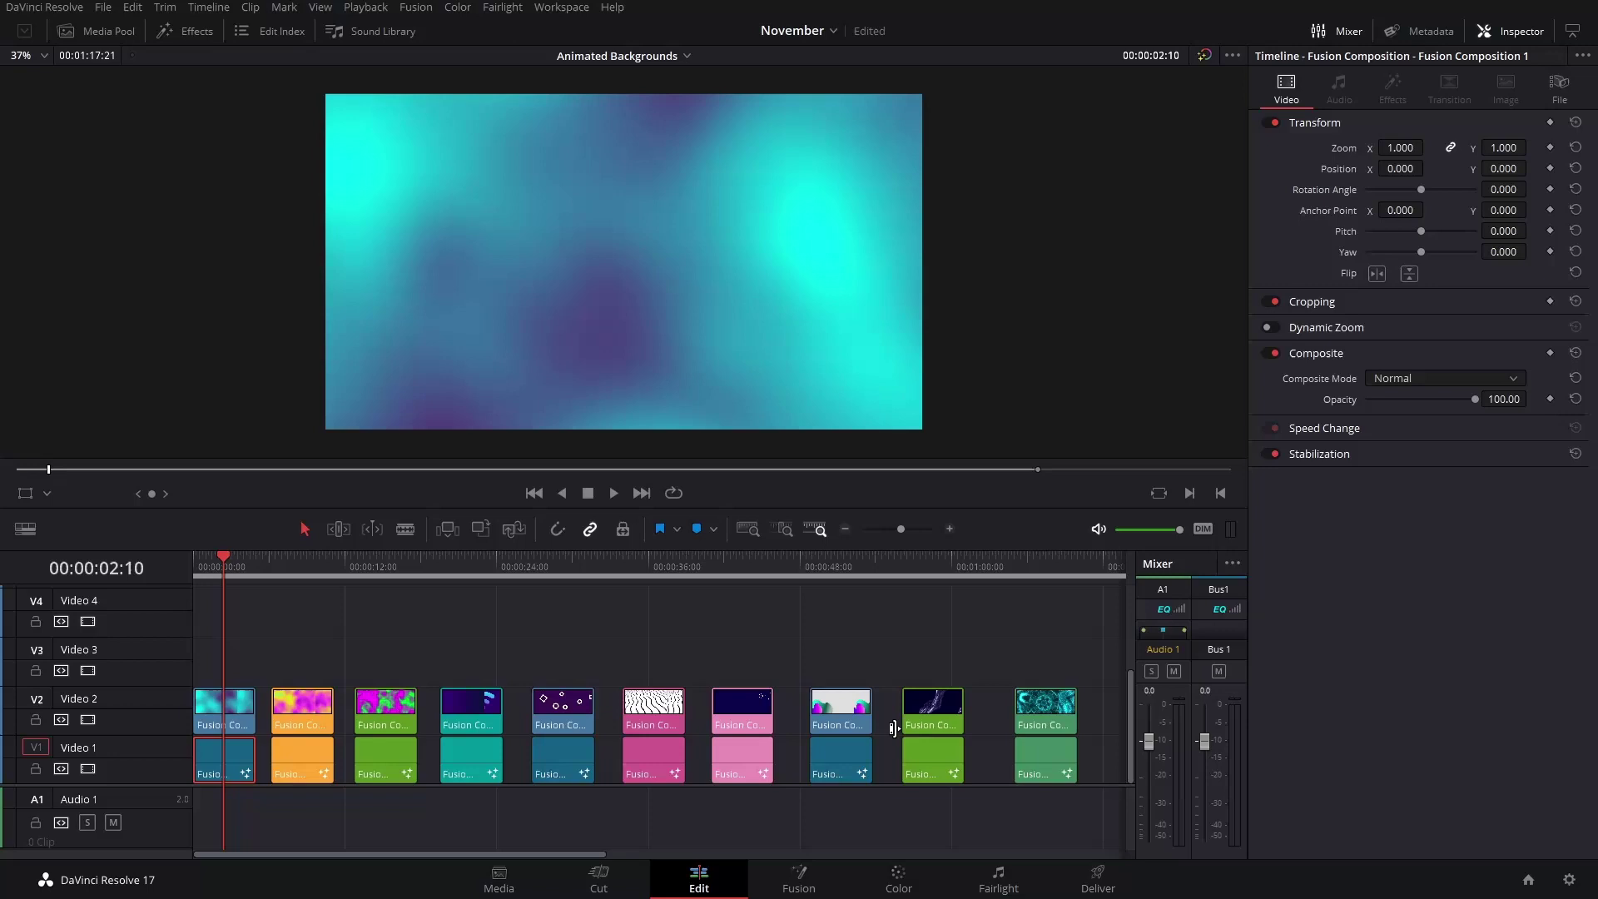
Preview the first four animated backgrounds on the timeline, from the cyan noise clip to the gradient arcs clip
drag(206, 569, 221, 568)
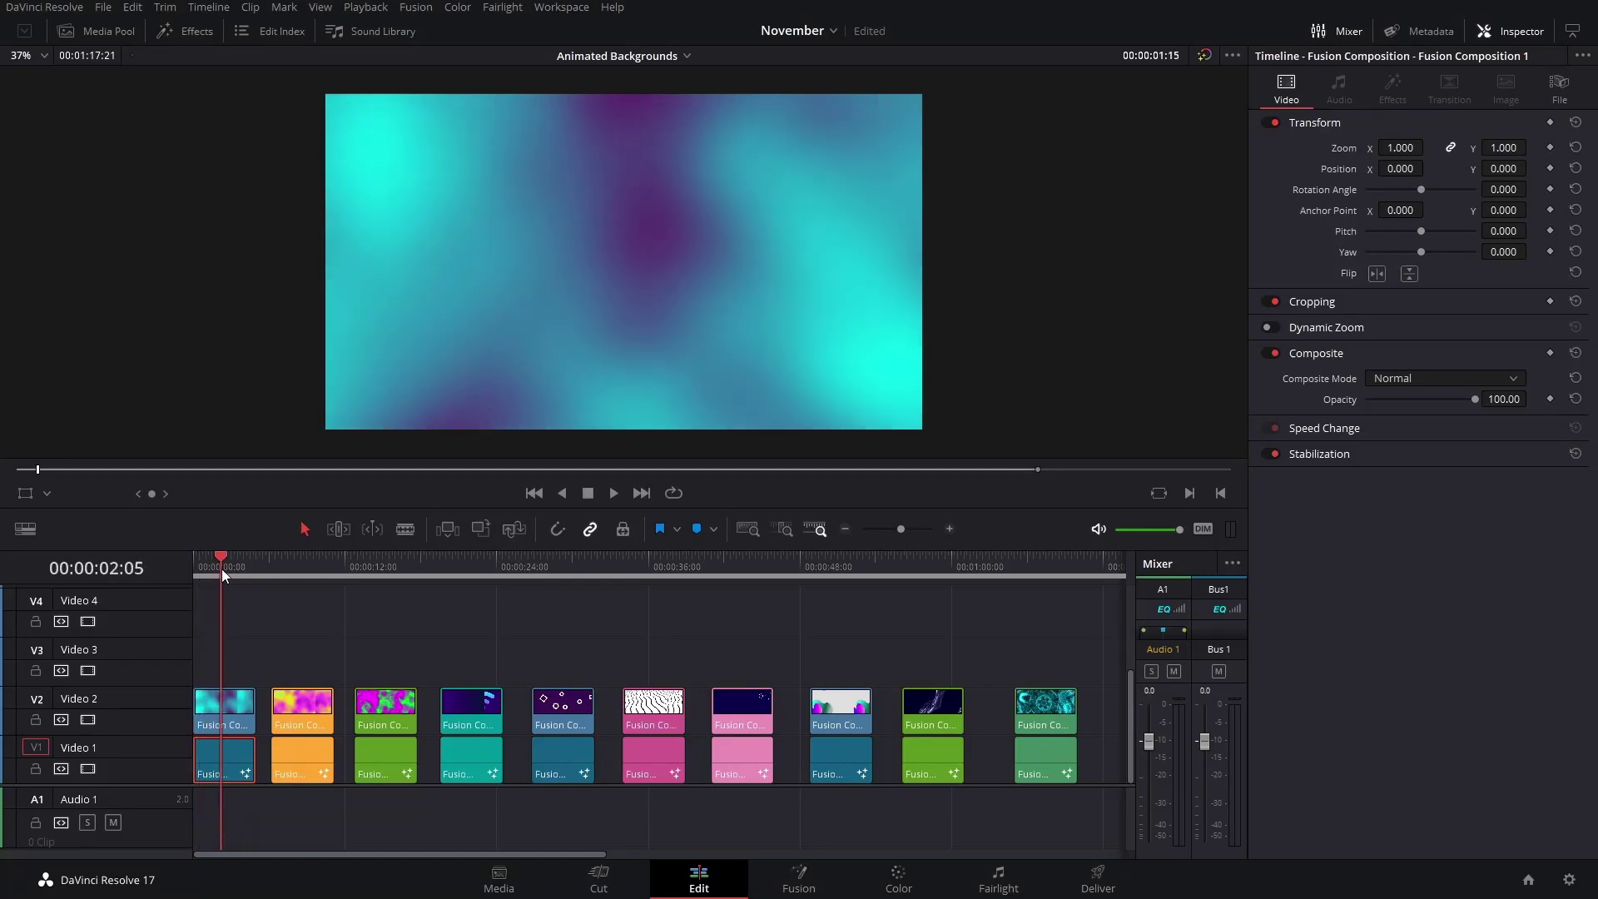
click(296, 568)
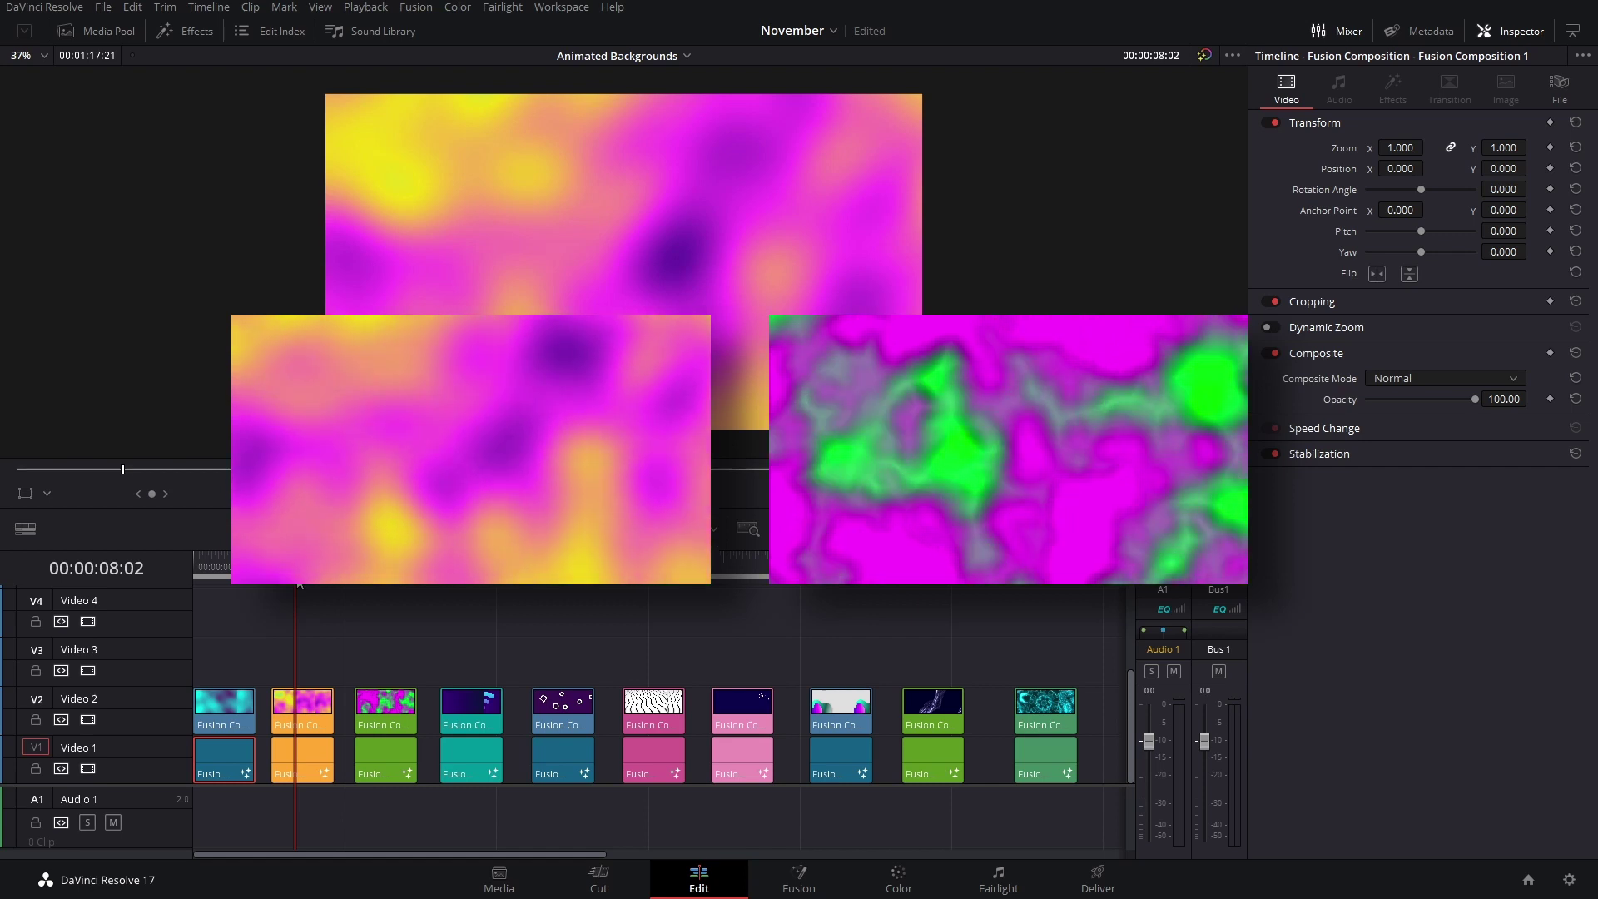
drag(367, 586, 307, 585)
click(398, 566)
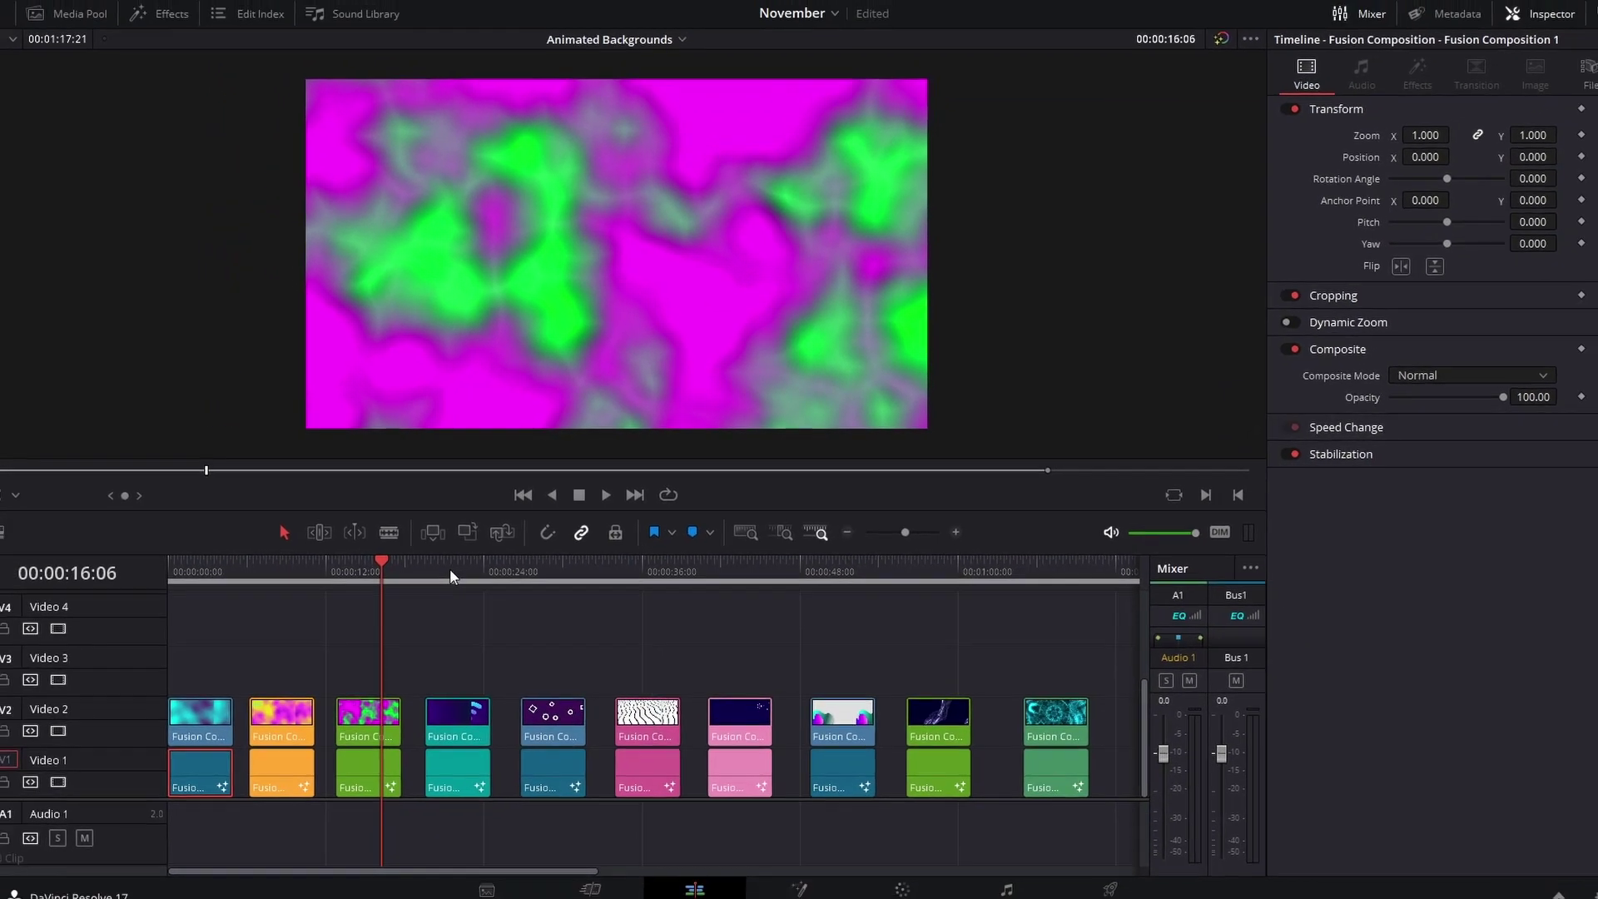
mouse_move(450, 575)
mouse_down()
mouse_move(731, 616)
mouse_move(457, 575)
mouse_up()
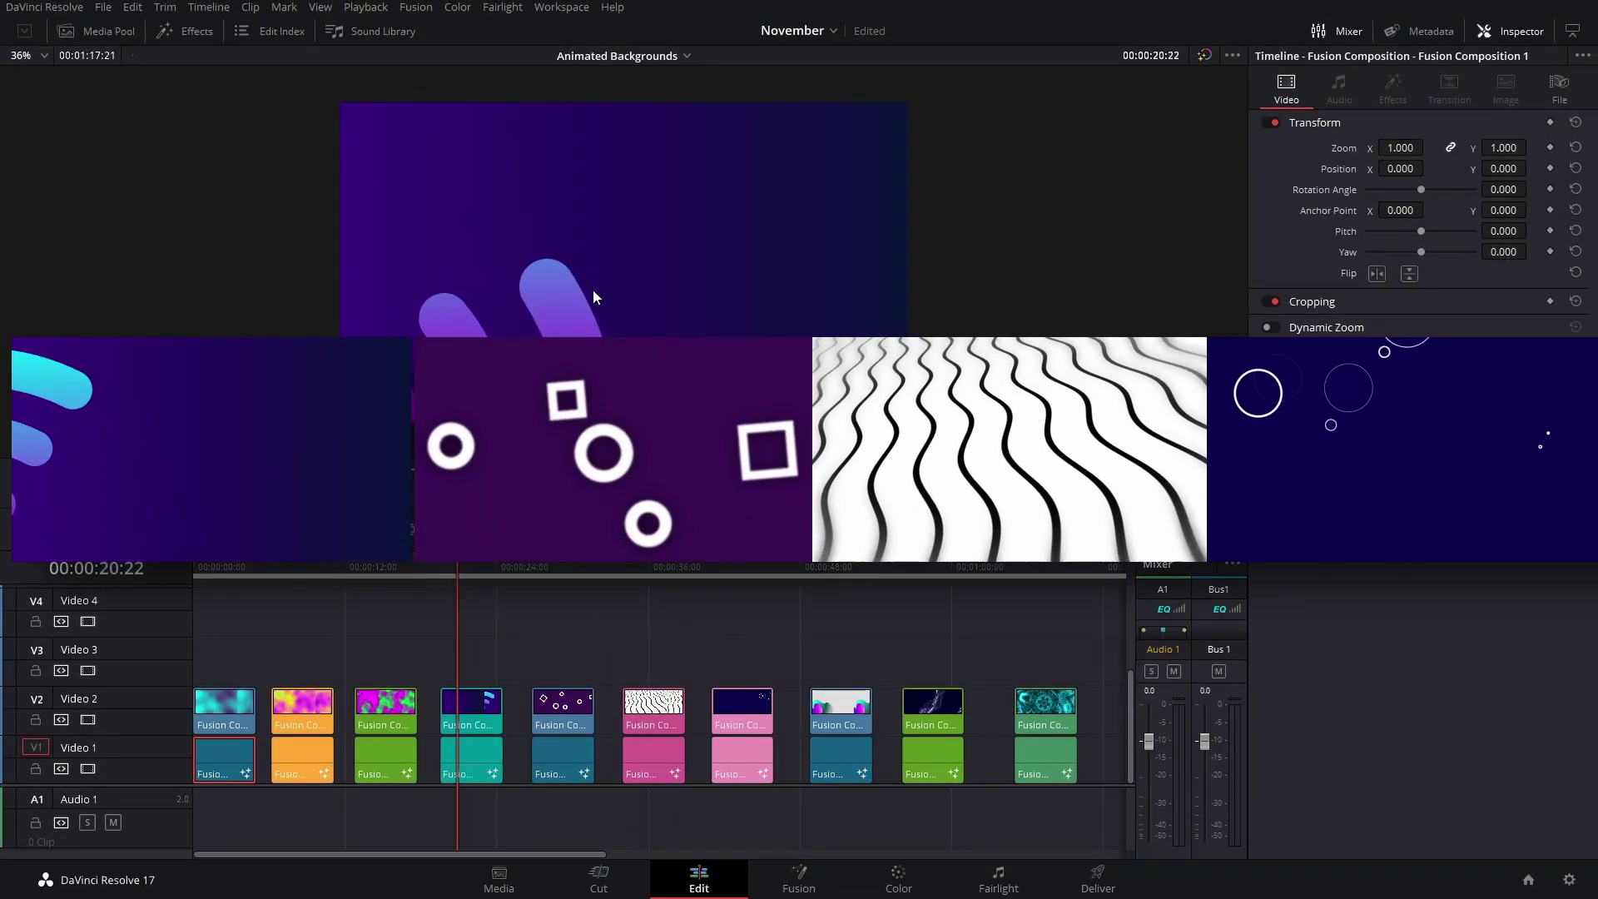
key(space)
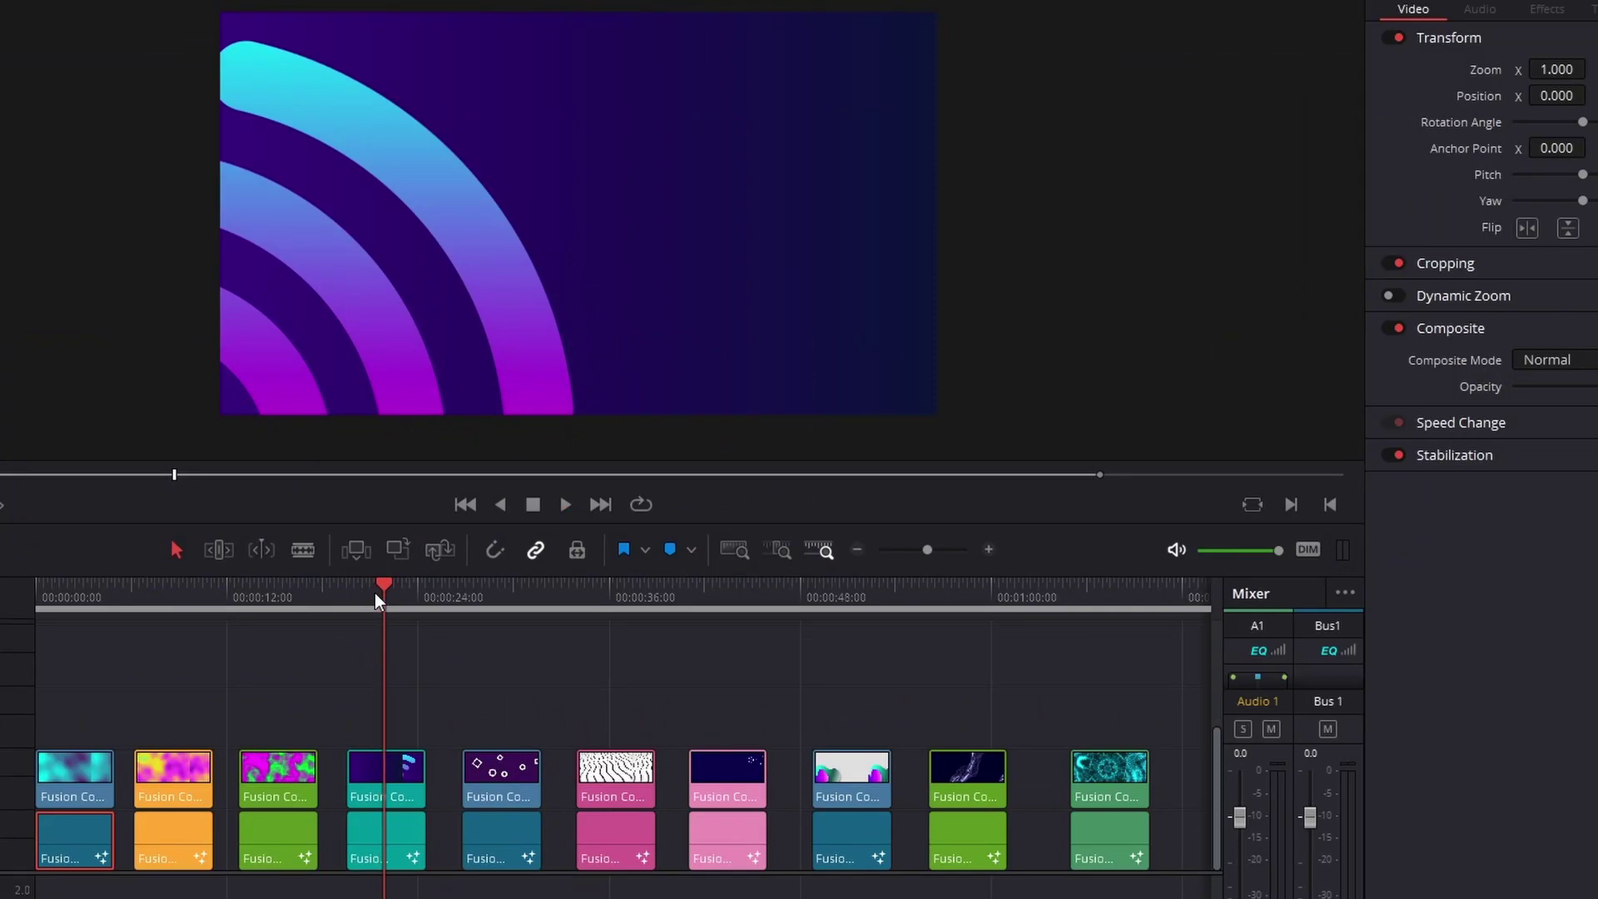
mouse_move(374, 593)
mouse_down()
mouse_move(358, 598)
mouse_move(380, 593)
mouse_up()
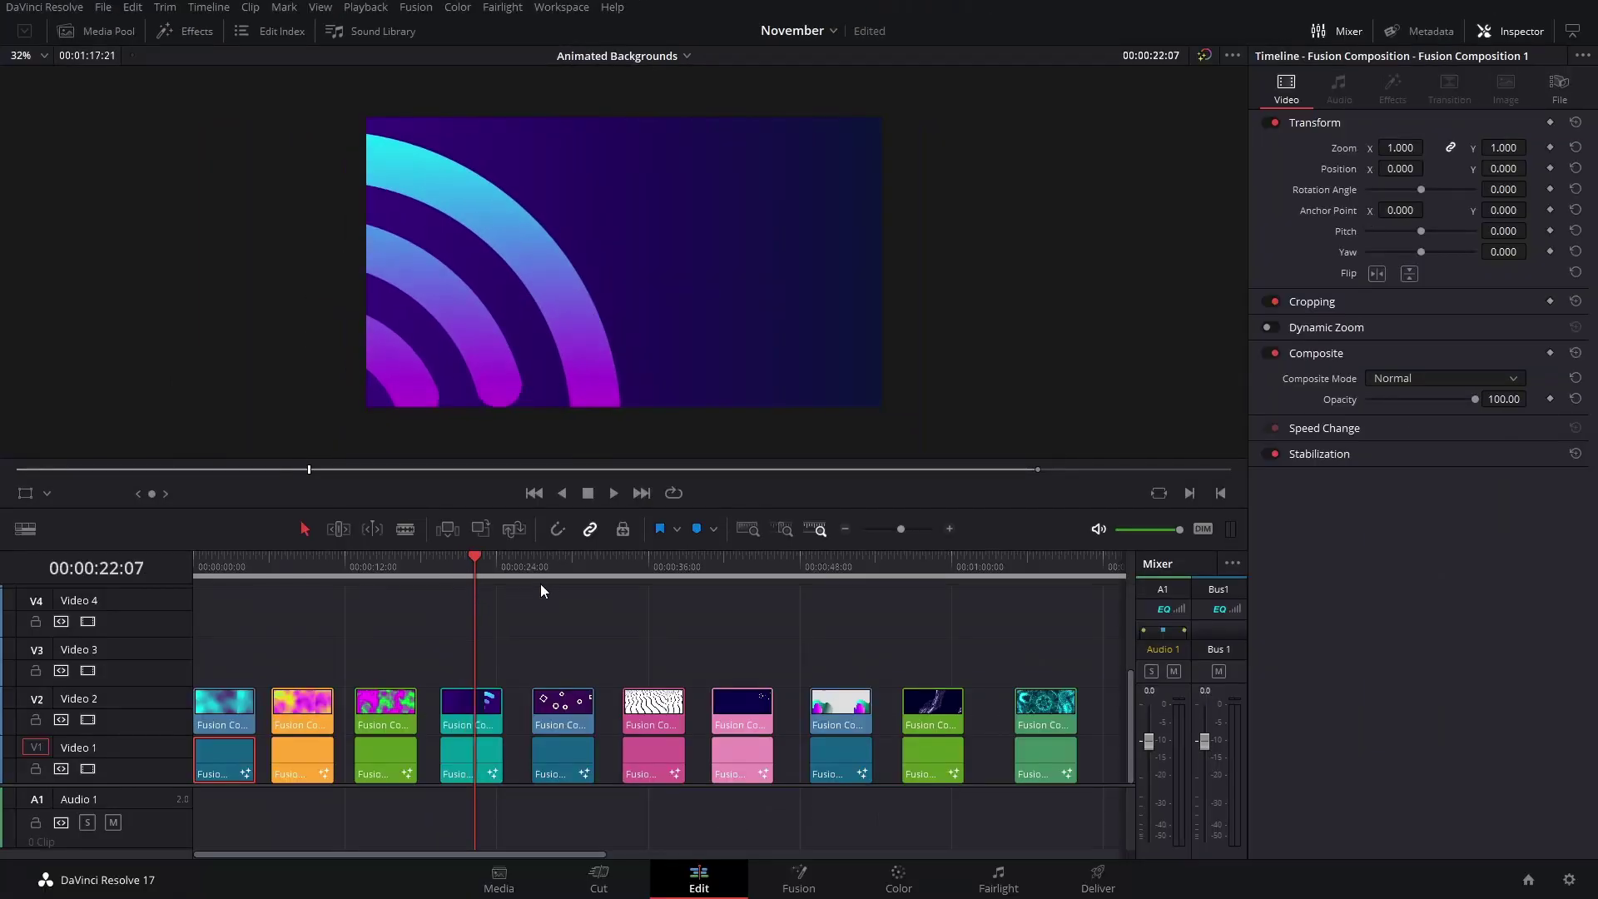
Preview the circles-and-squares background and open its Video 1 composition in Fusion
click(543, 582)
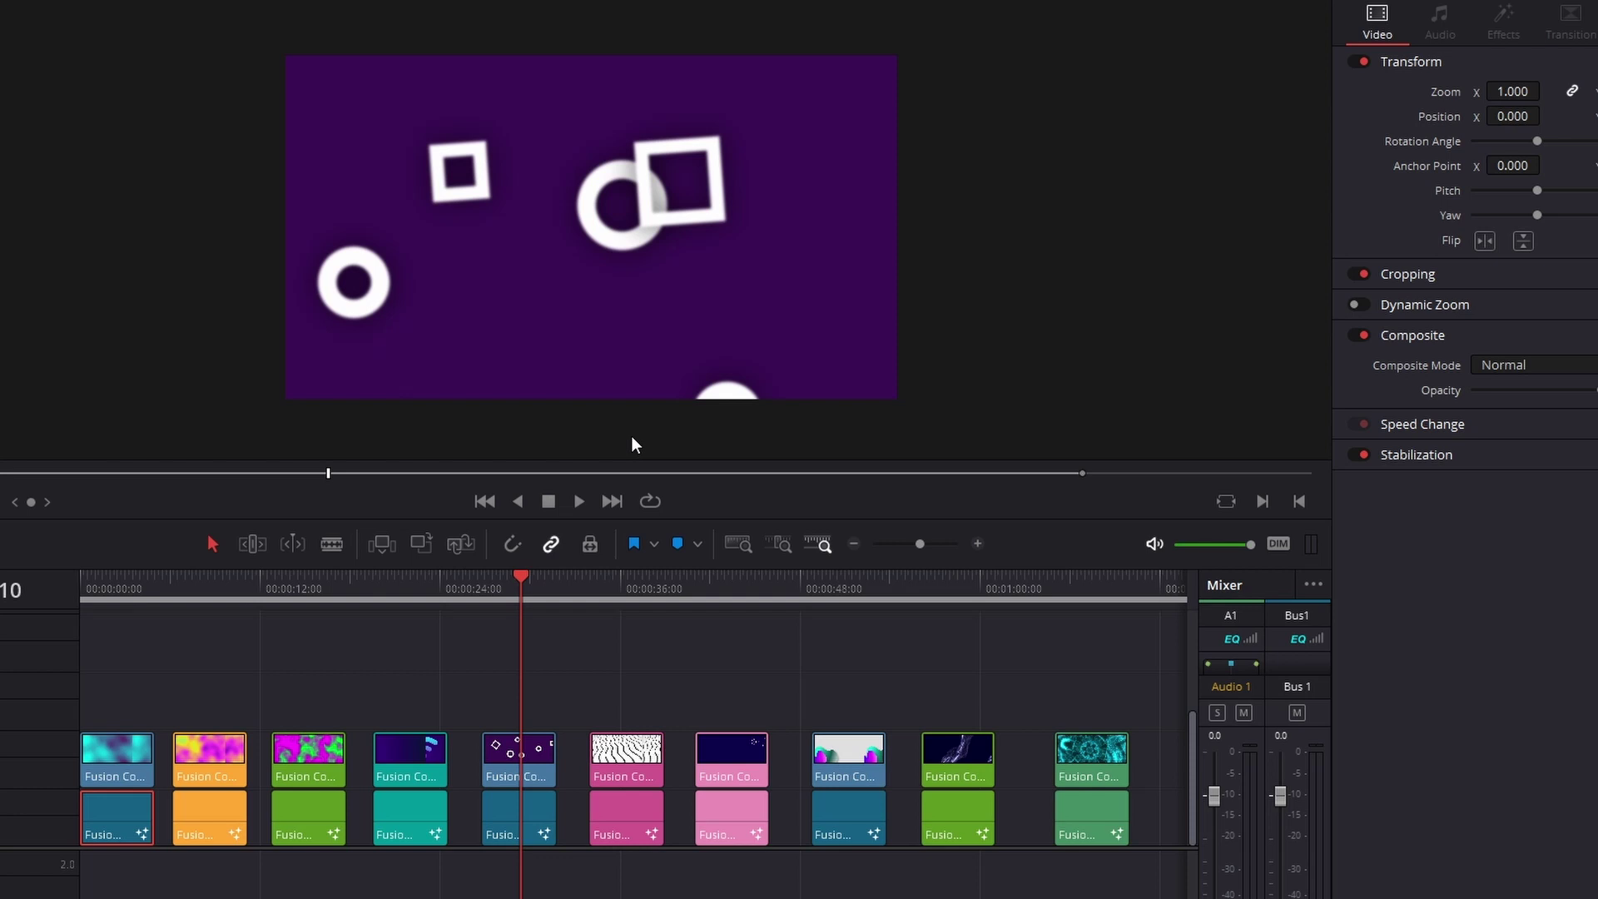
click(481, 588)
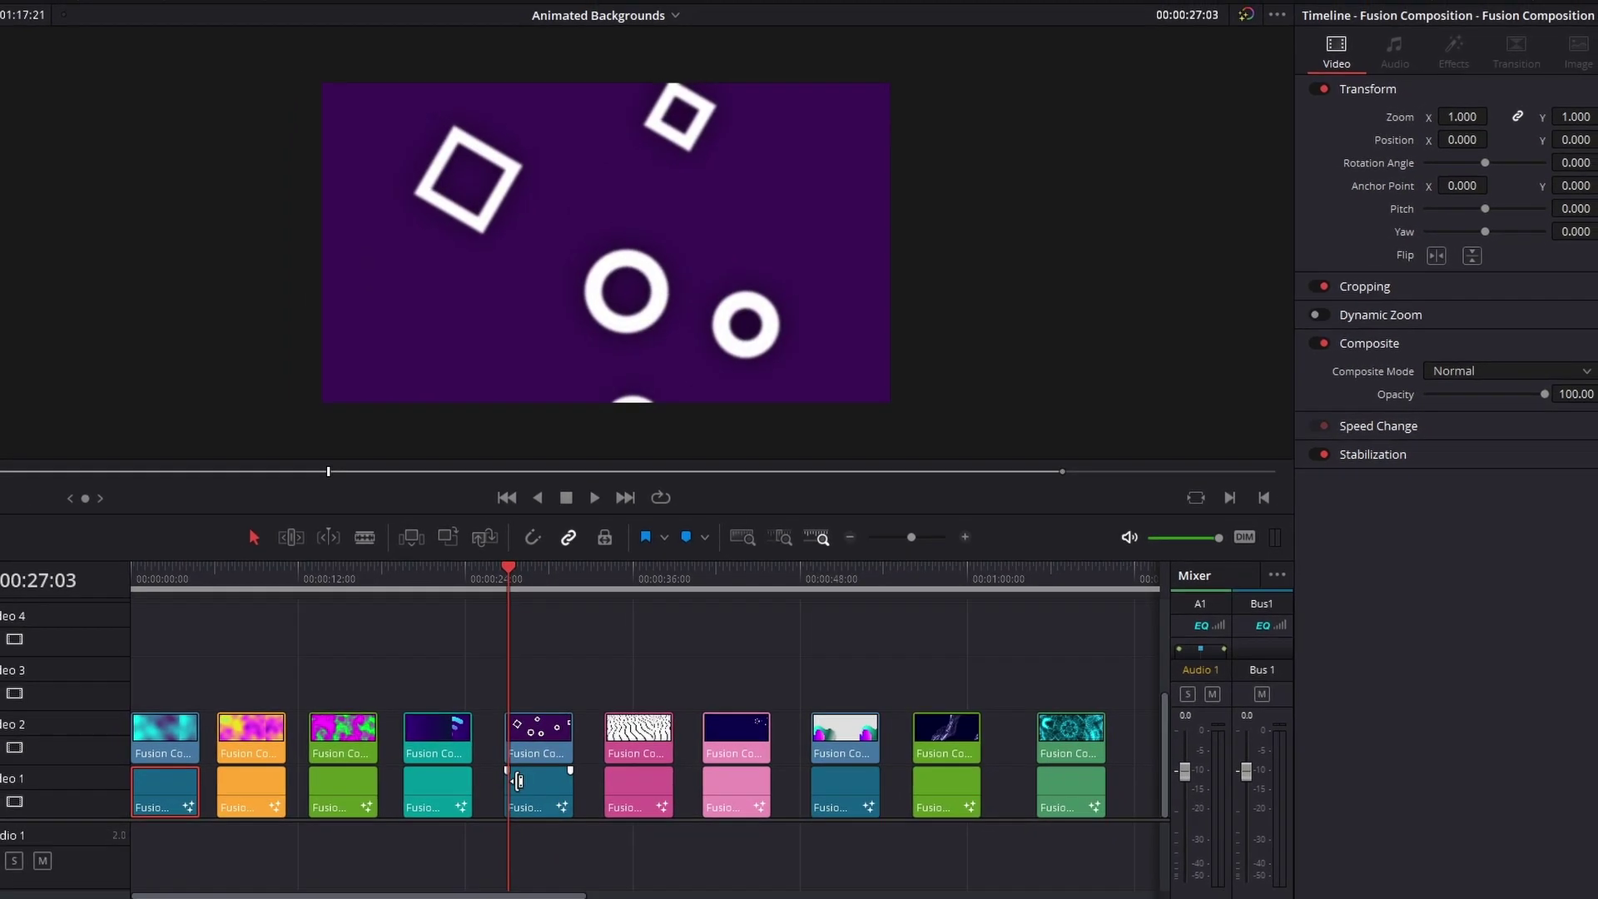
click(534, 795)
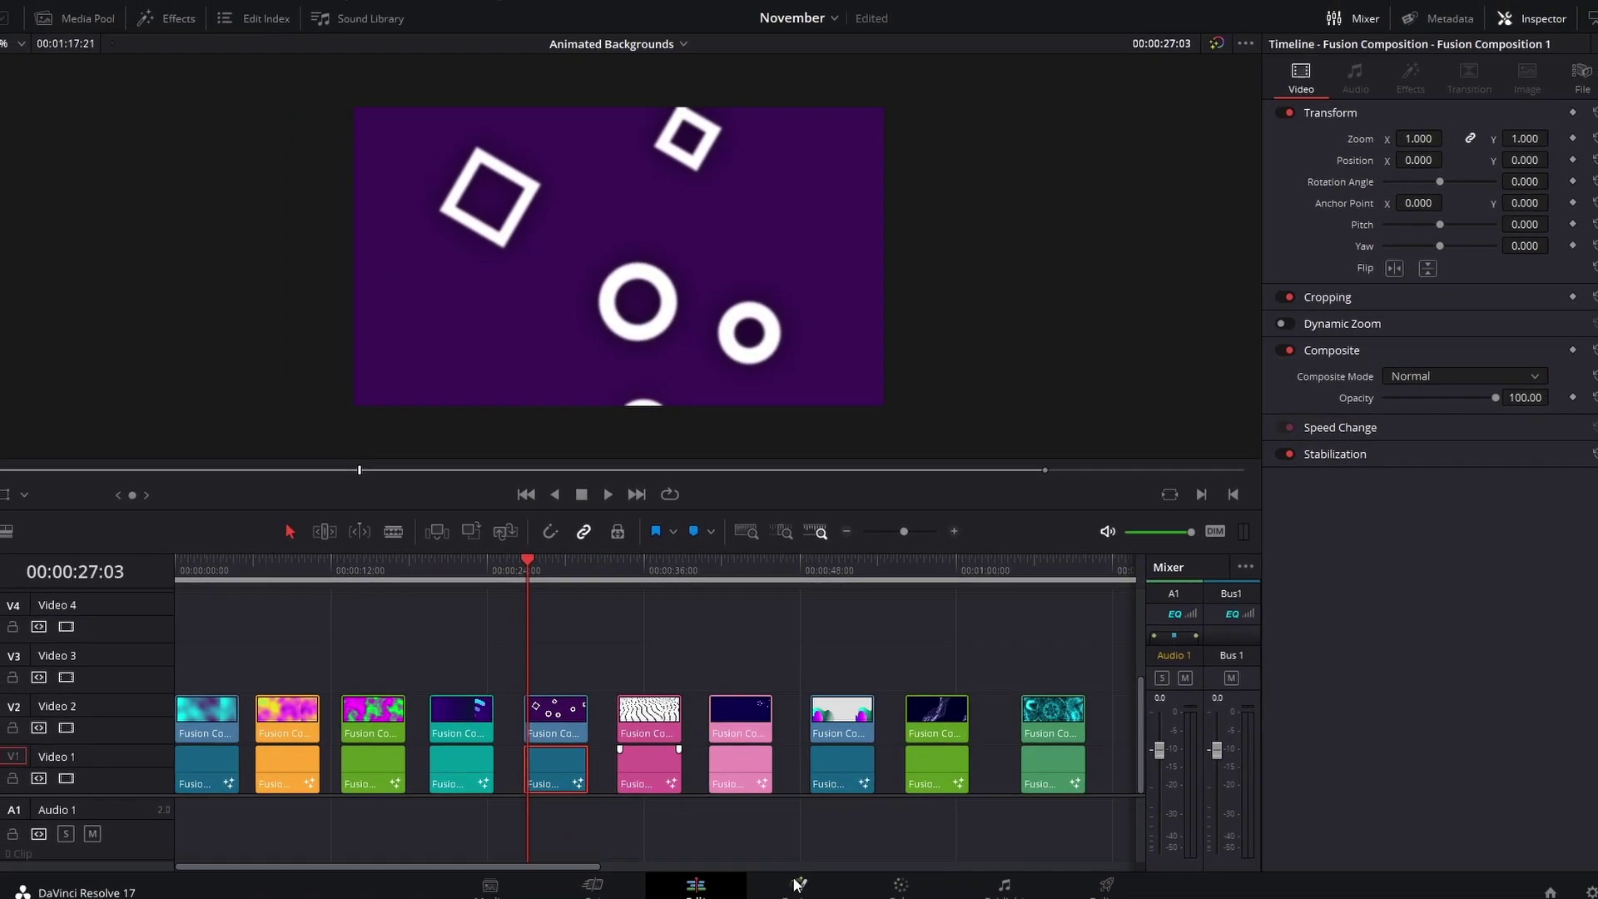
click(797, 894)
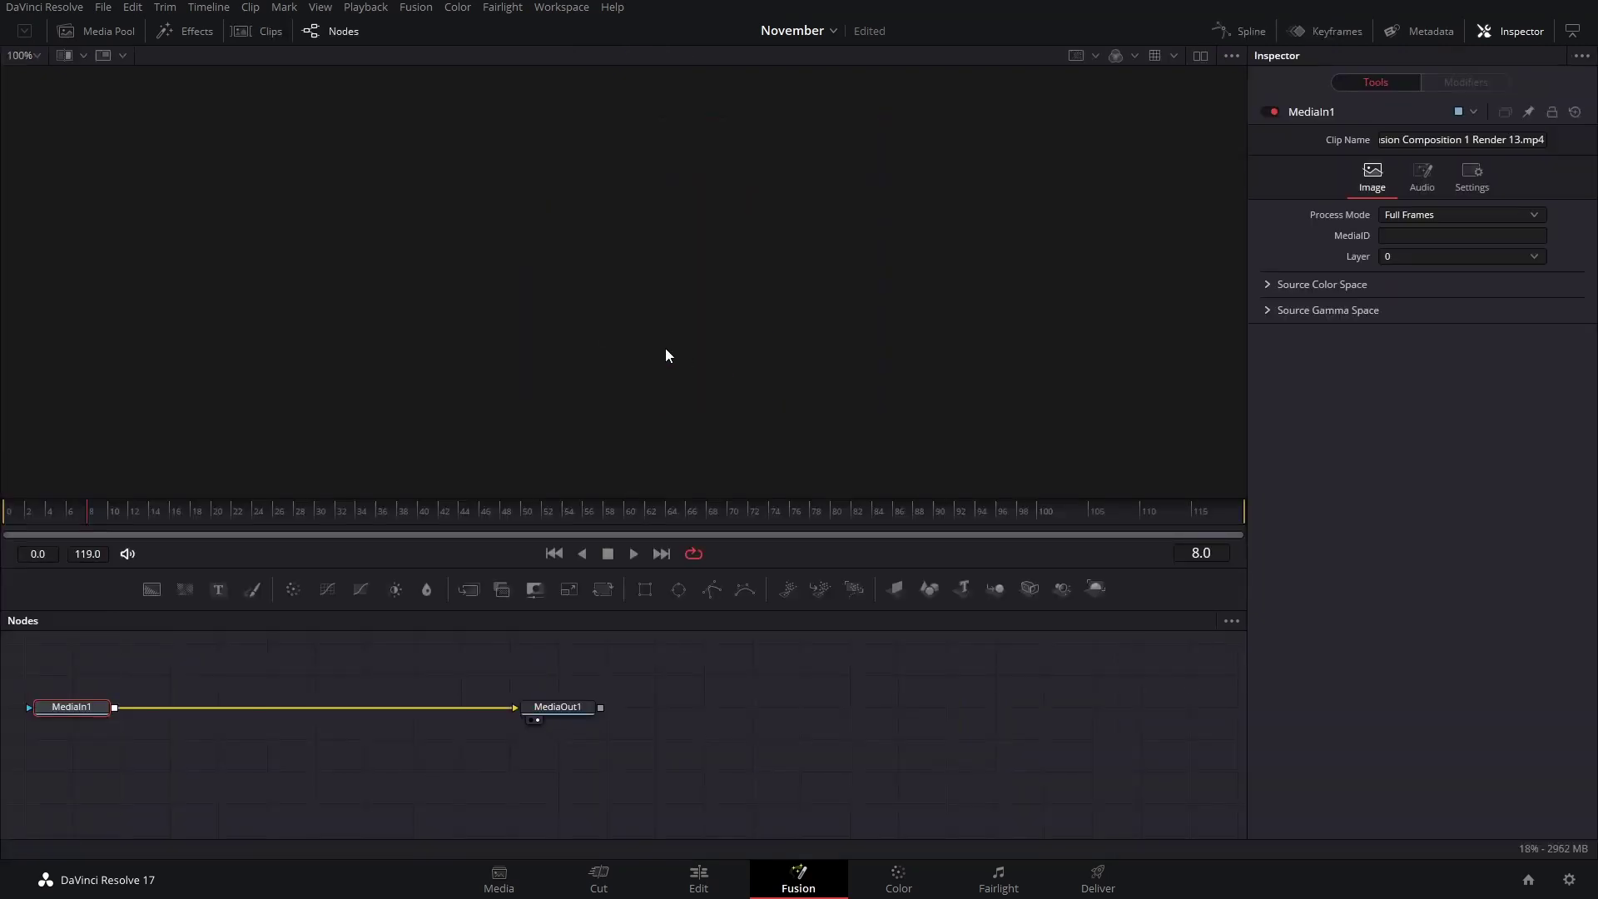
click(731, 889)
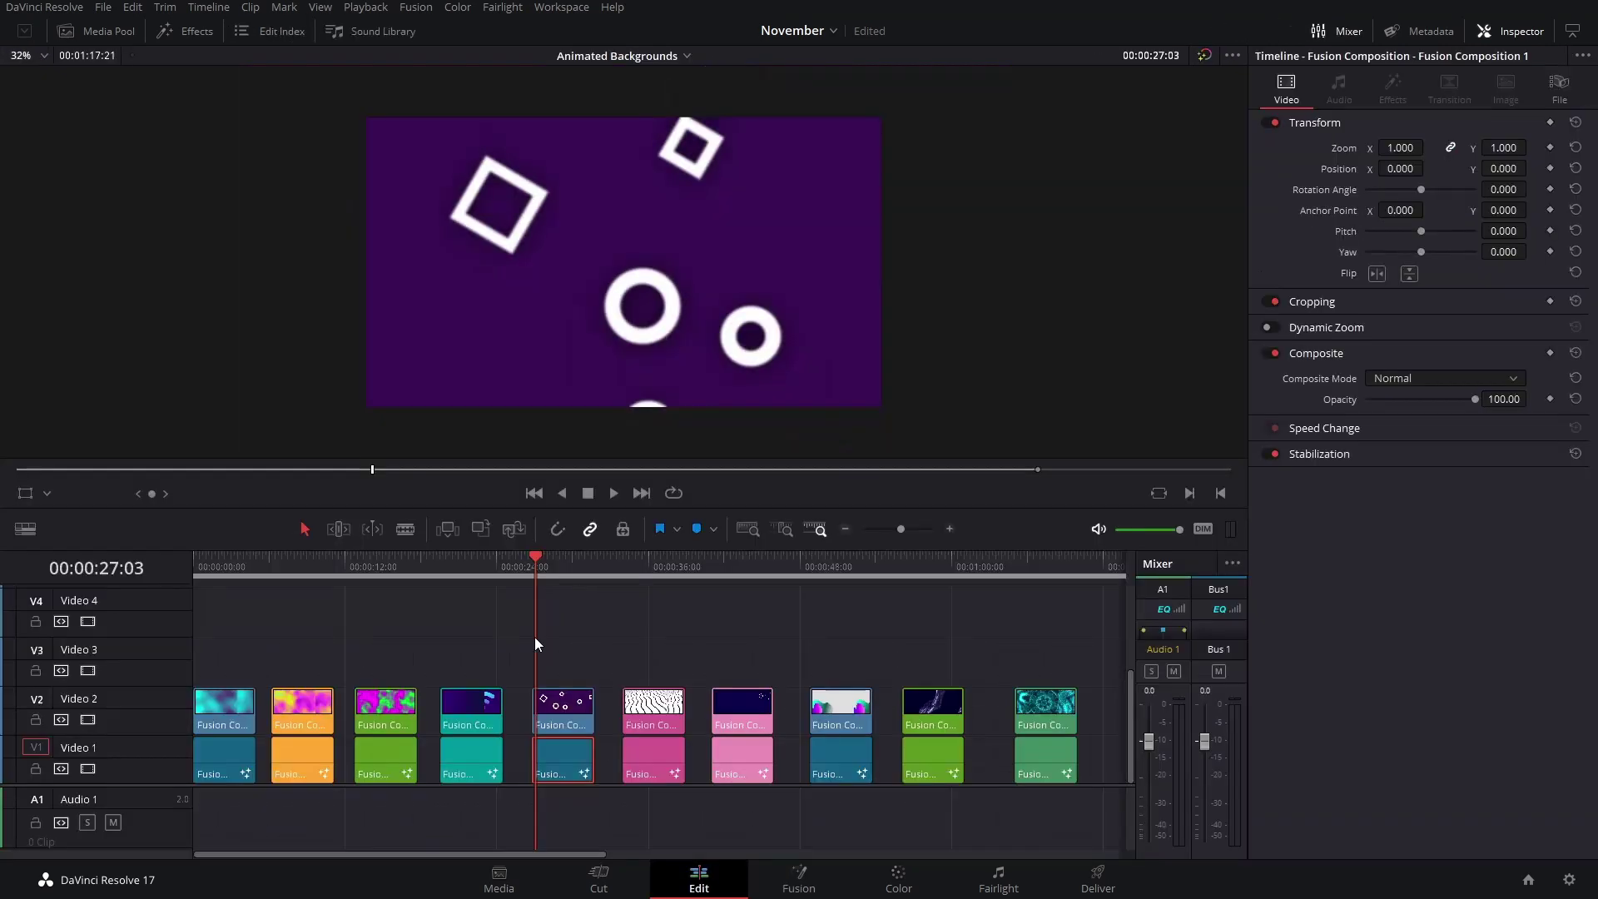
right_click(547, 773)
click(651, 651)
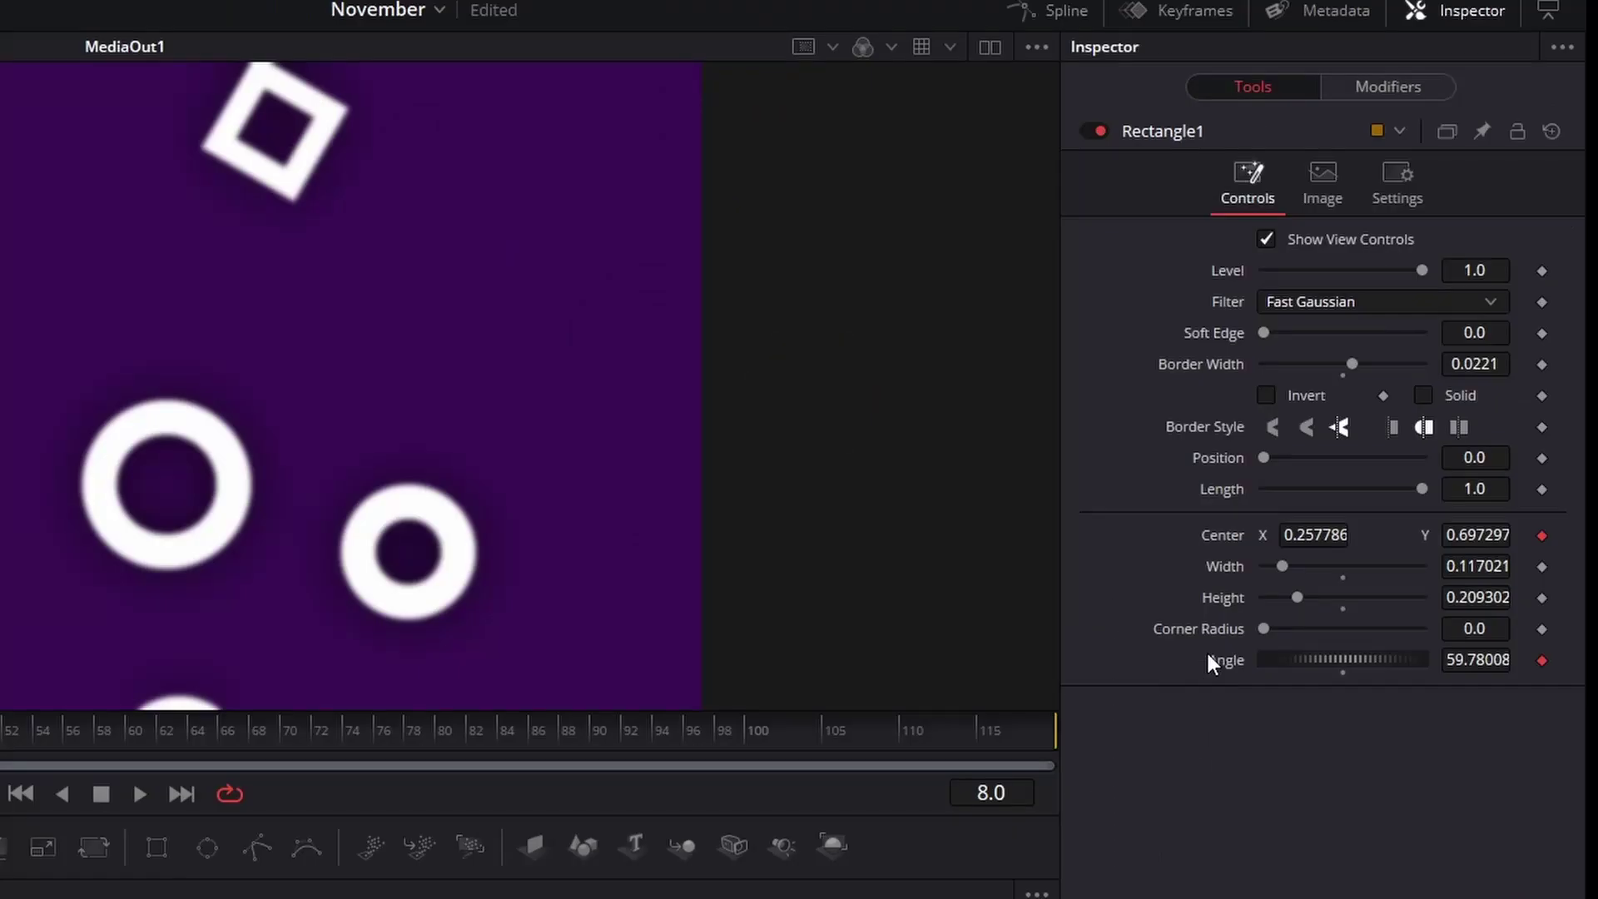
Examine Rectangle1's Shake modifiers, its Center modifier options and the remaining nodes, previewing the motion before returning to the timeline
click(1382, 90)
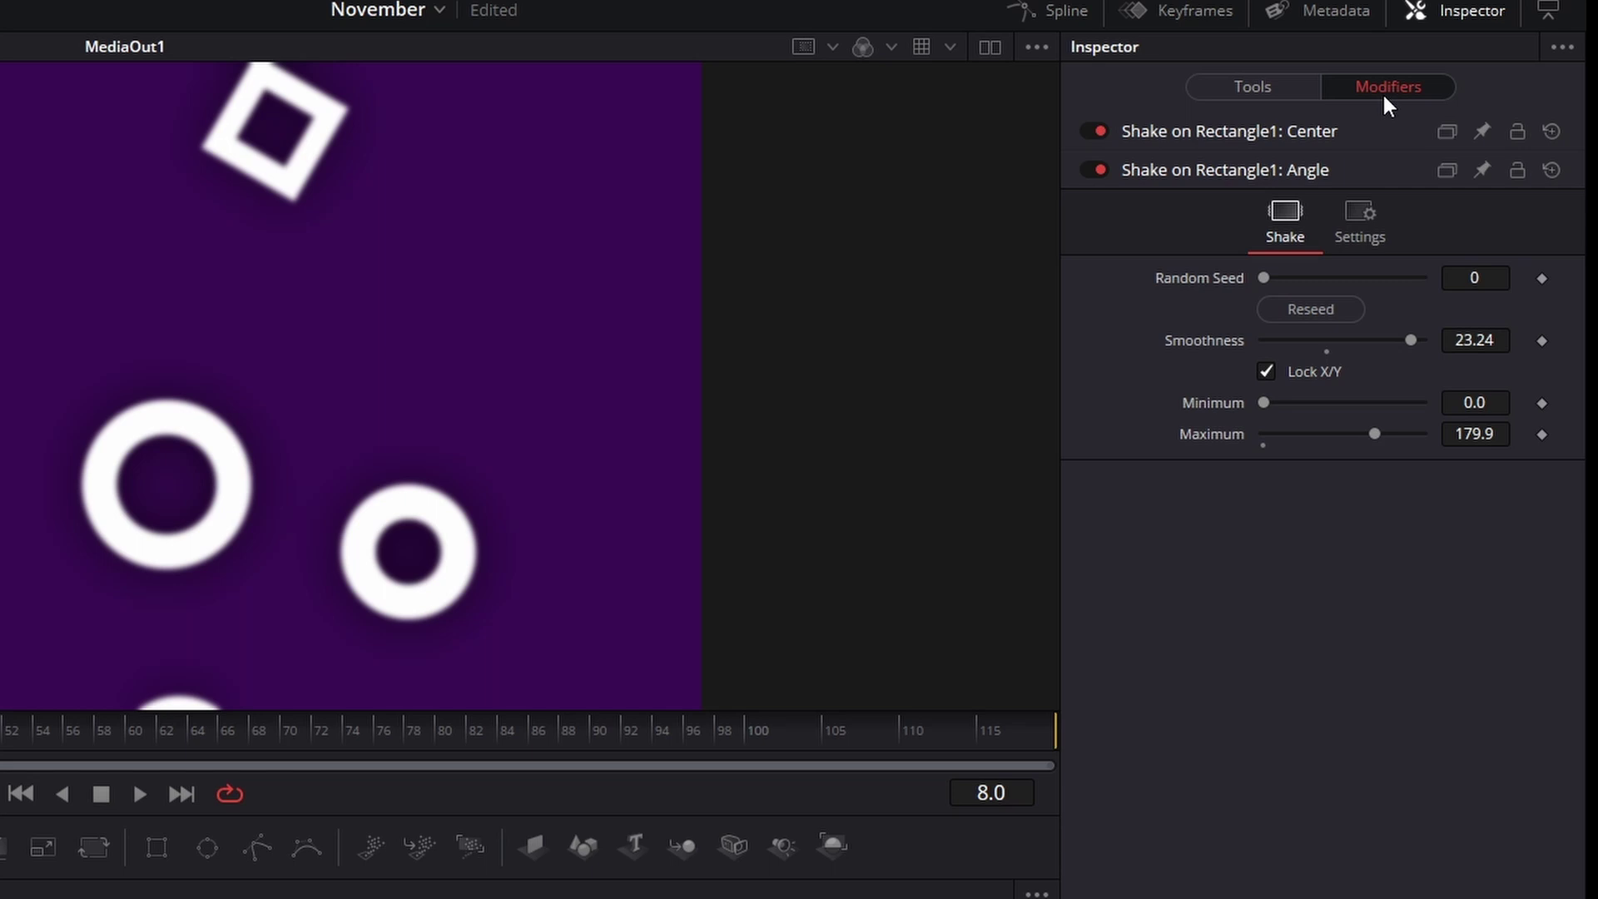
click(1243, 84)
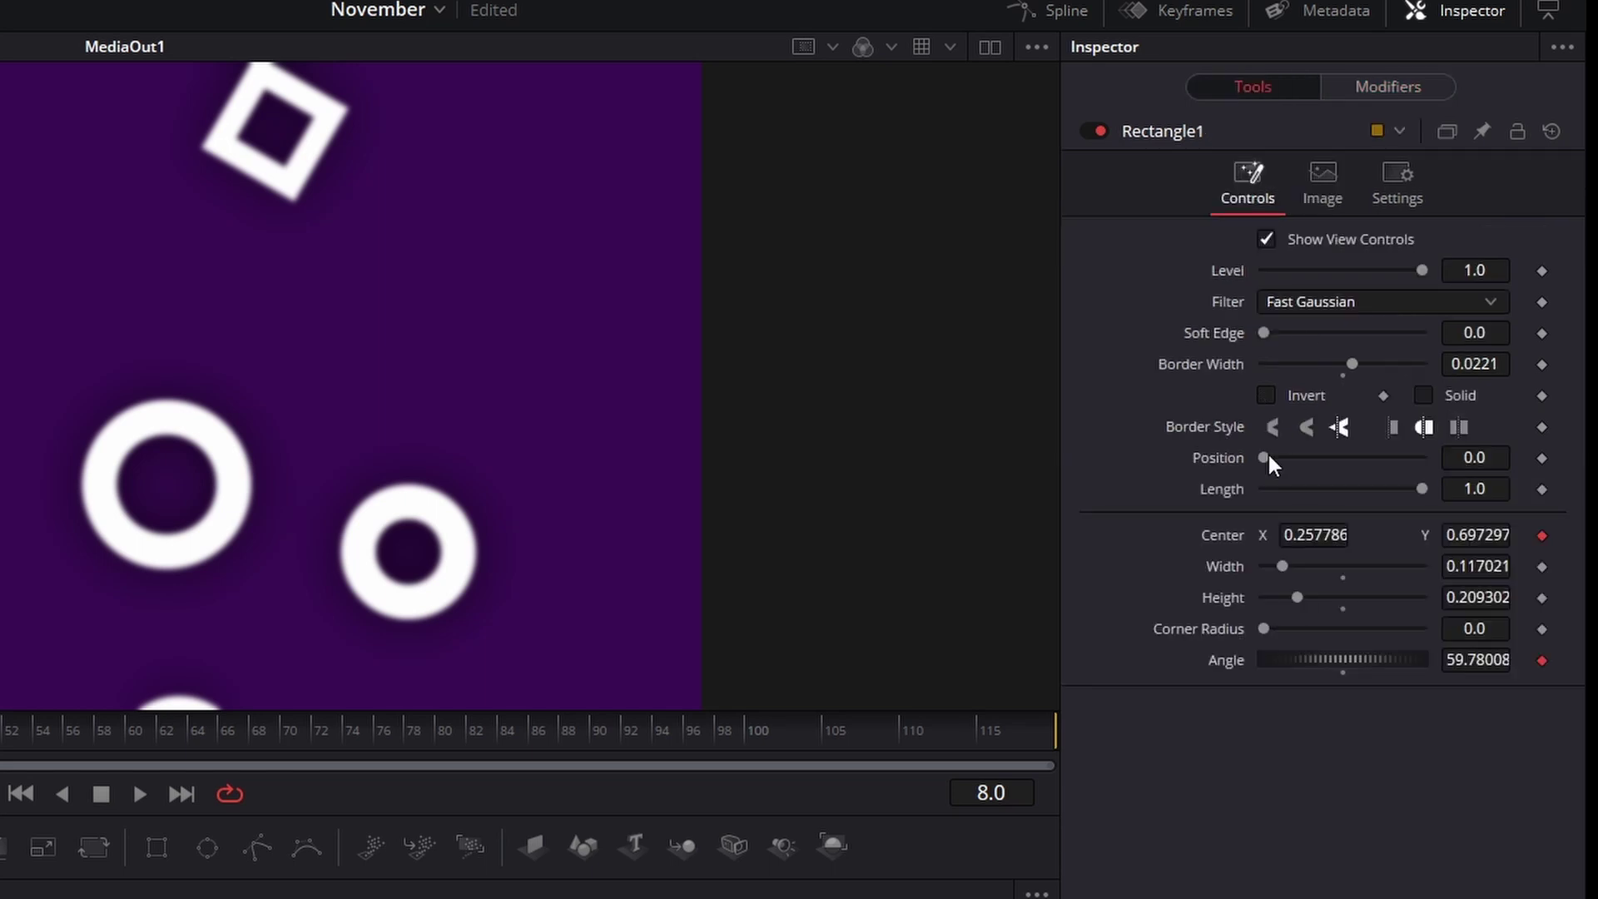
right_click(1214, 534)
mouse_move(1289, 656)
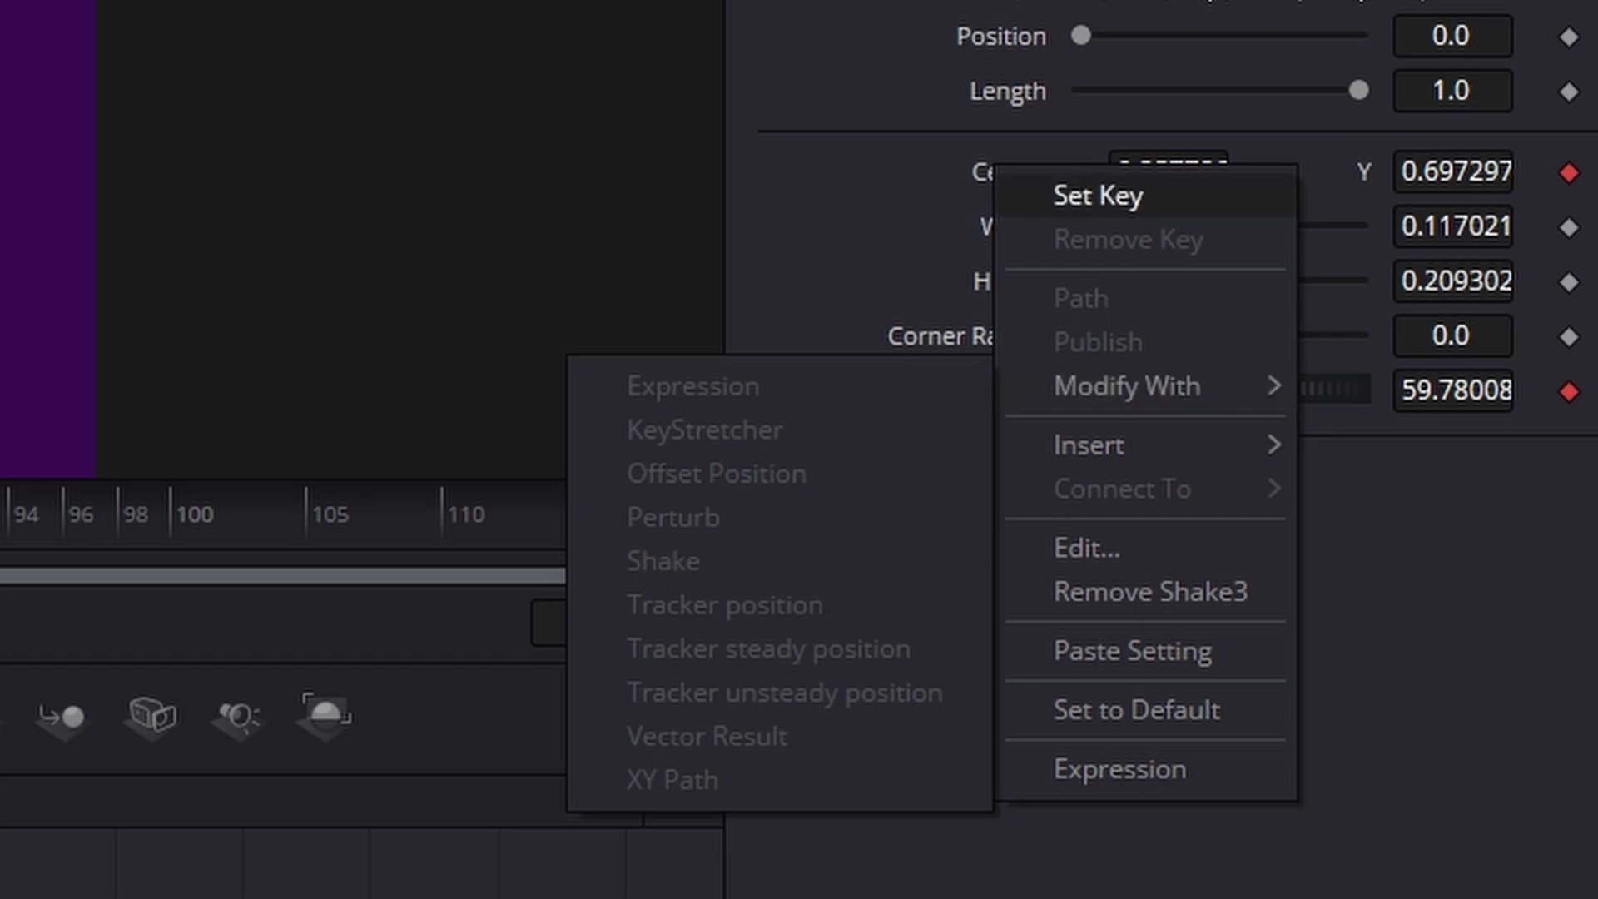
click(1394, 86)
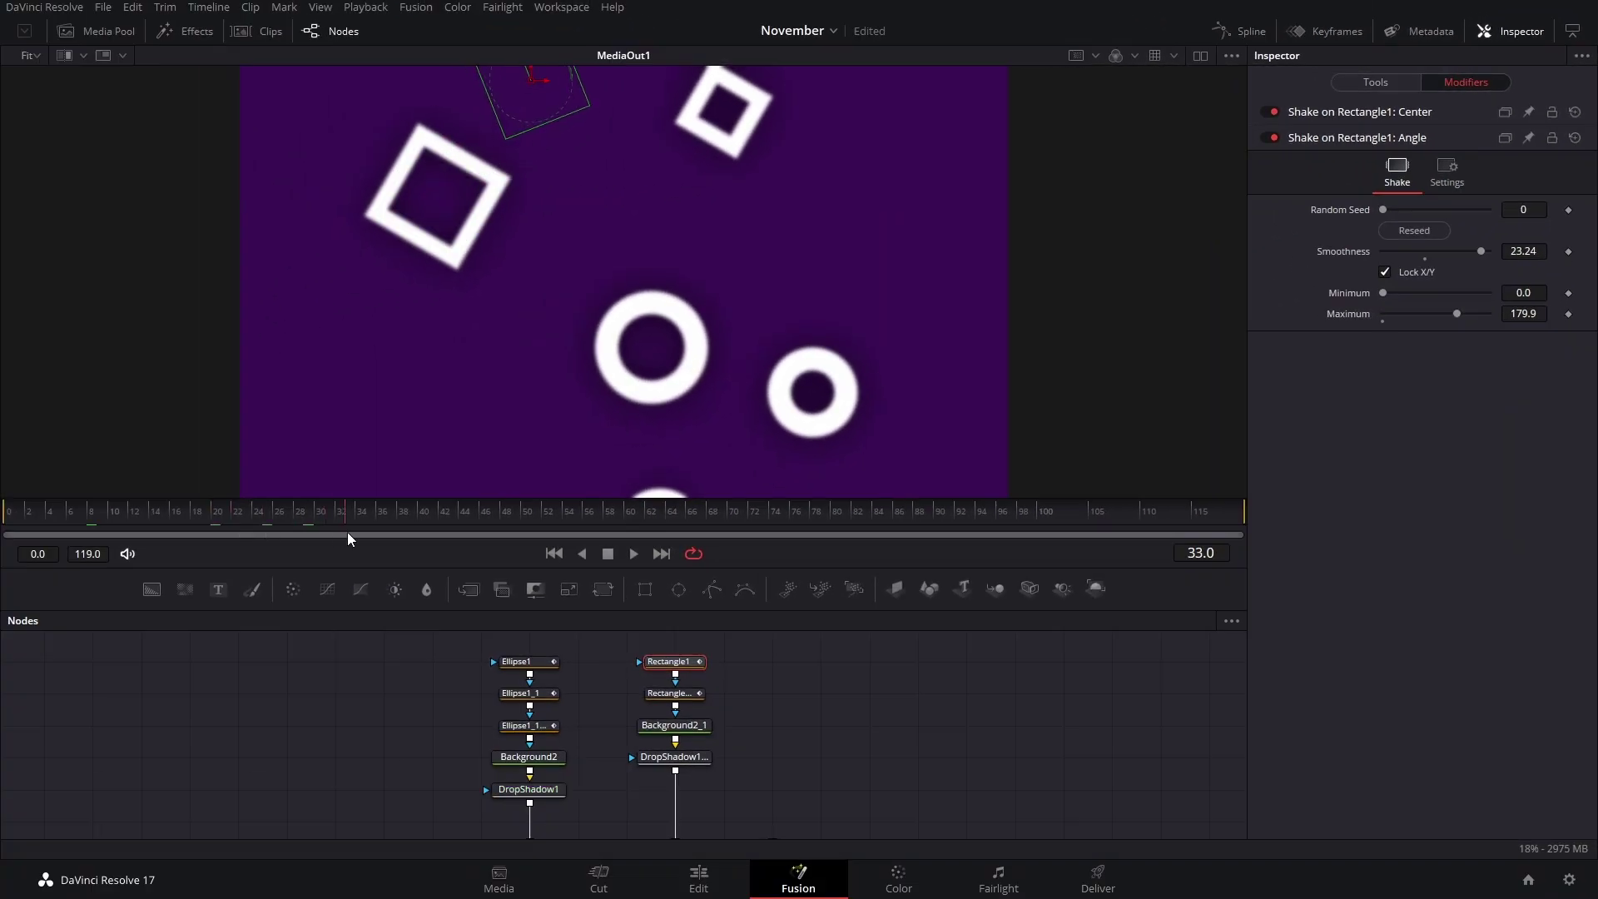
scroll(751, 724, down, 3)
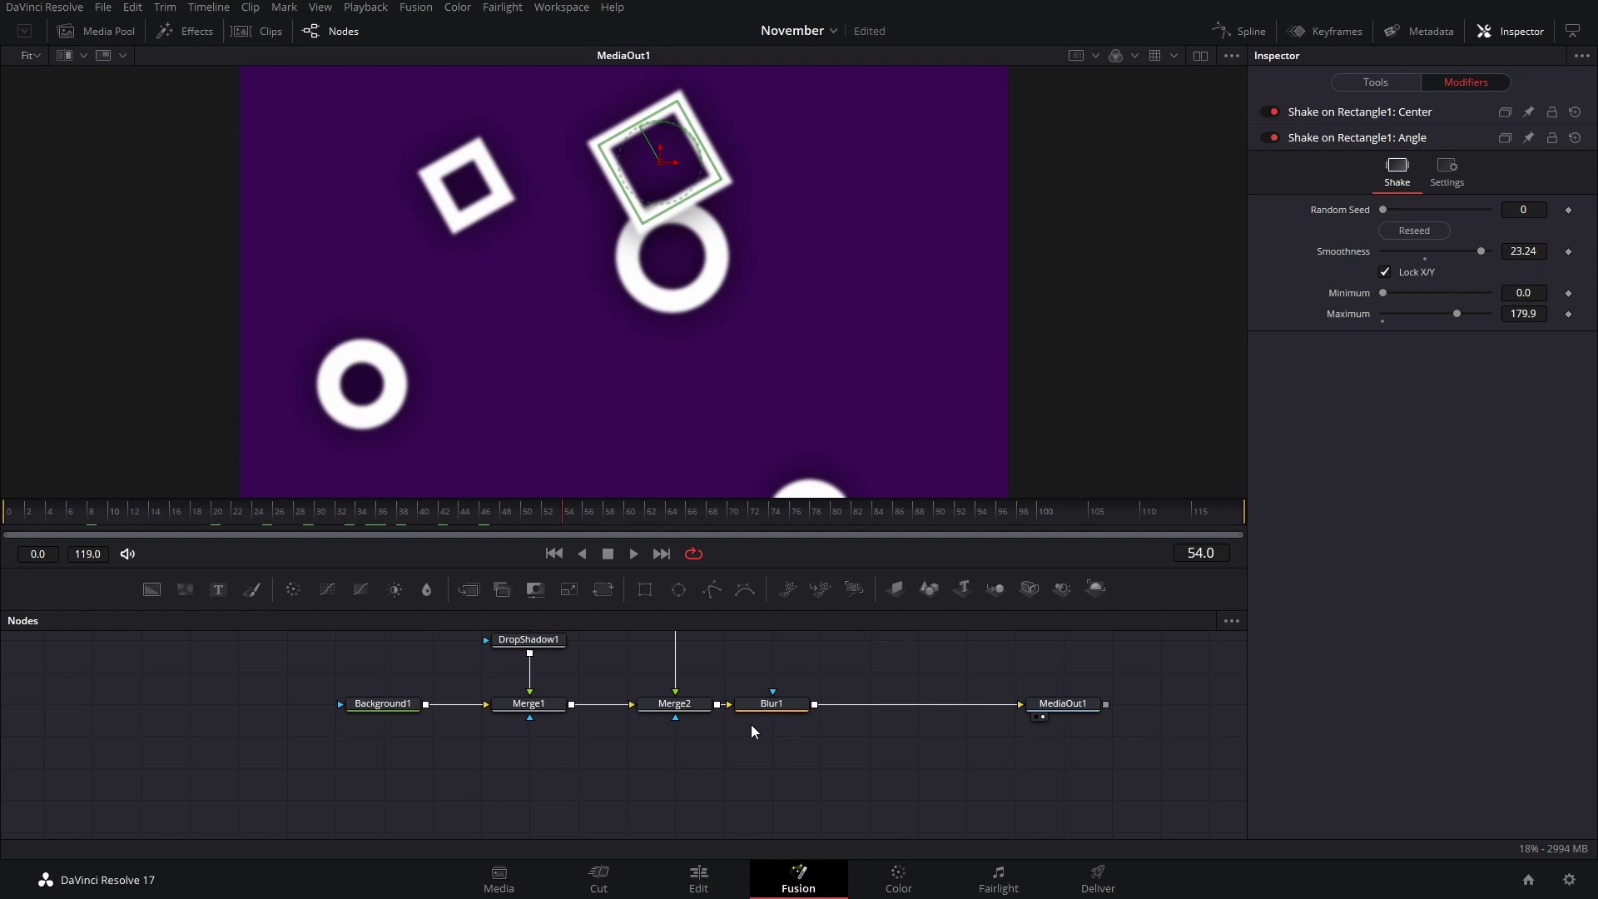
click(698, 880)
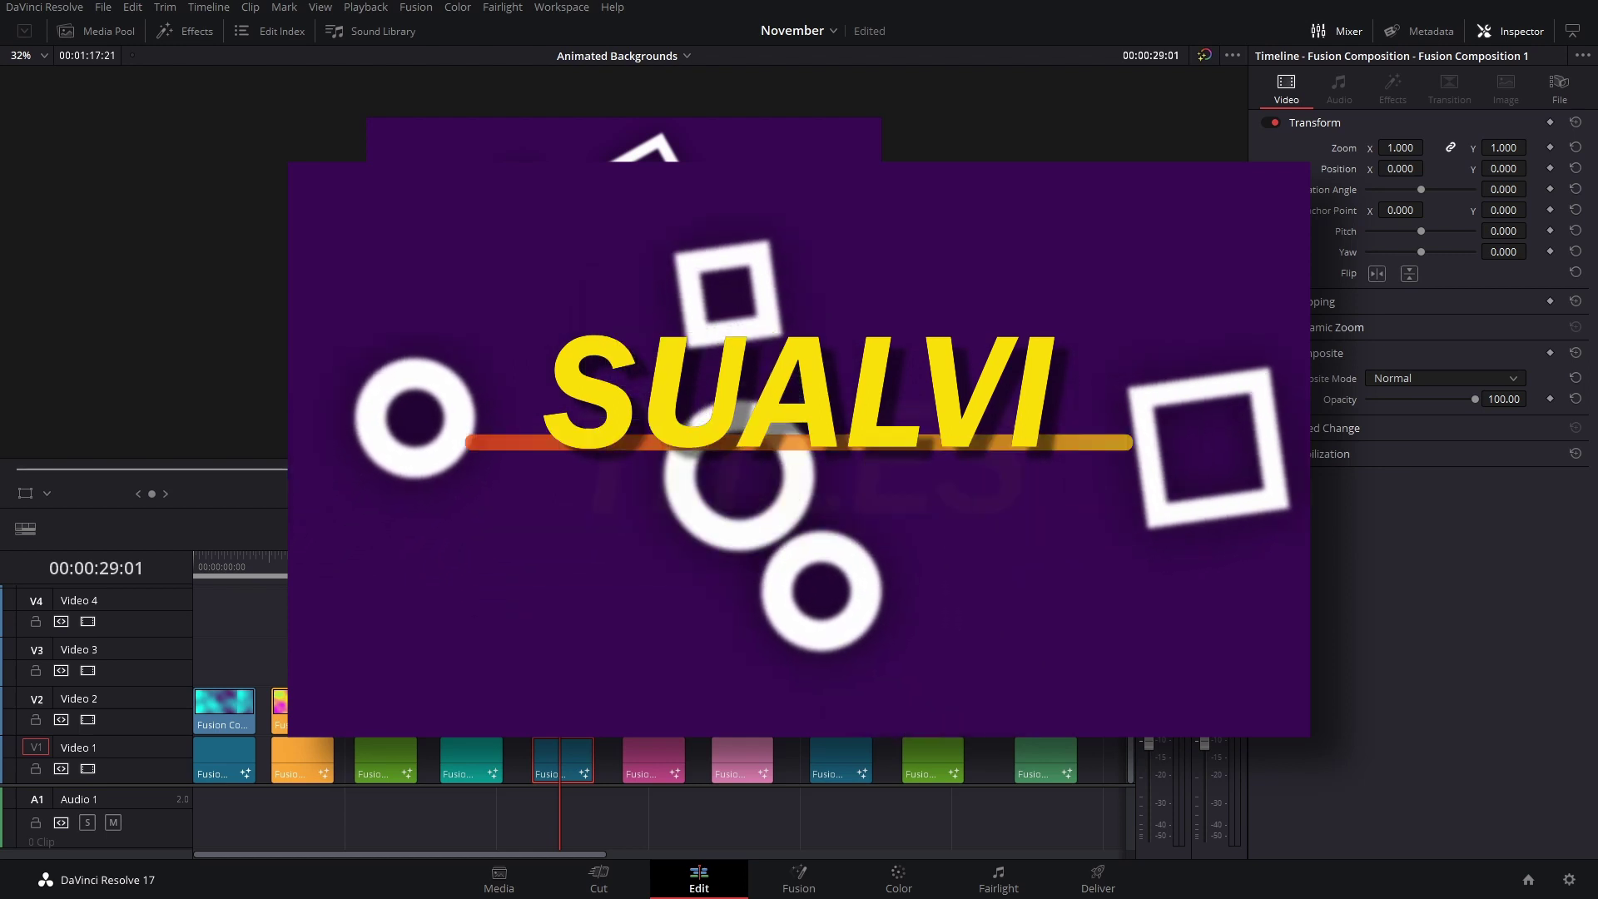
Preview the wavy lines, floating circles and gradient blobs backgrounds on the timeline
drag(633, 565, 636, 575)
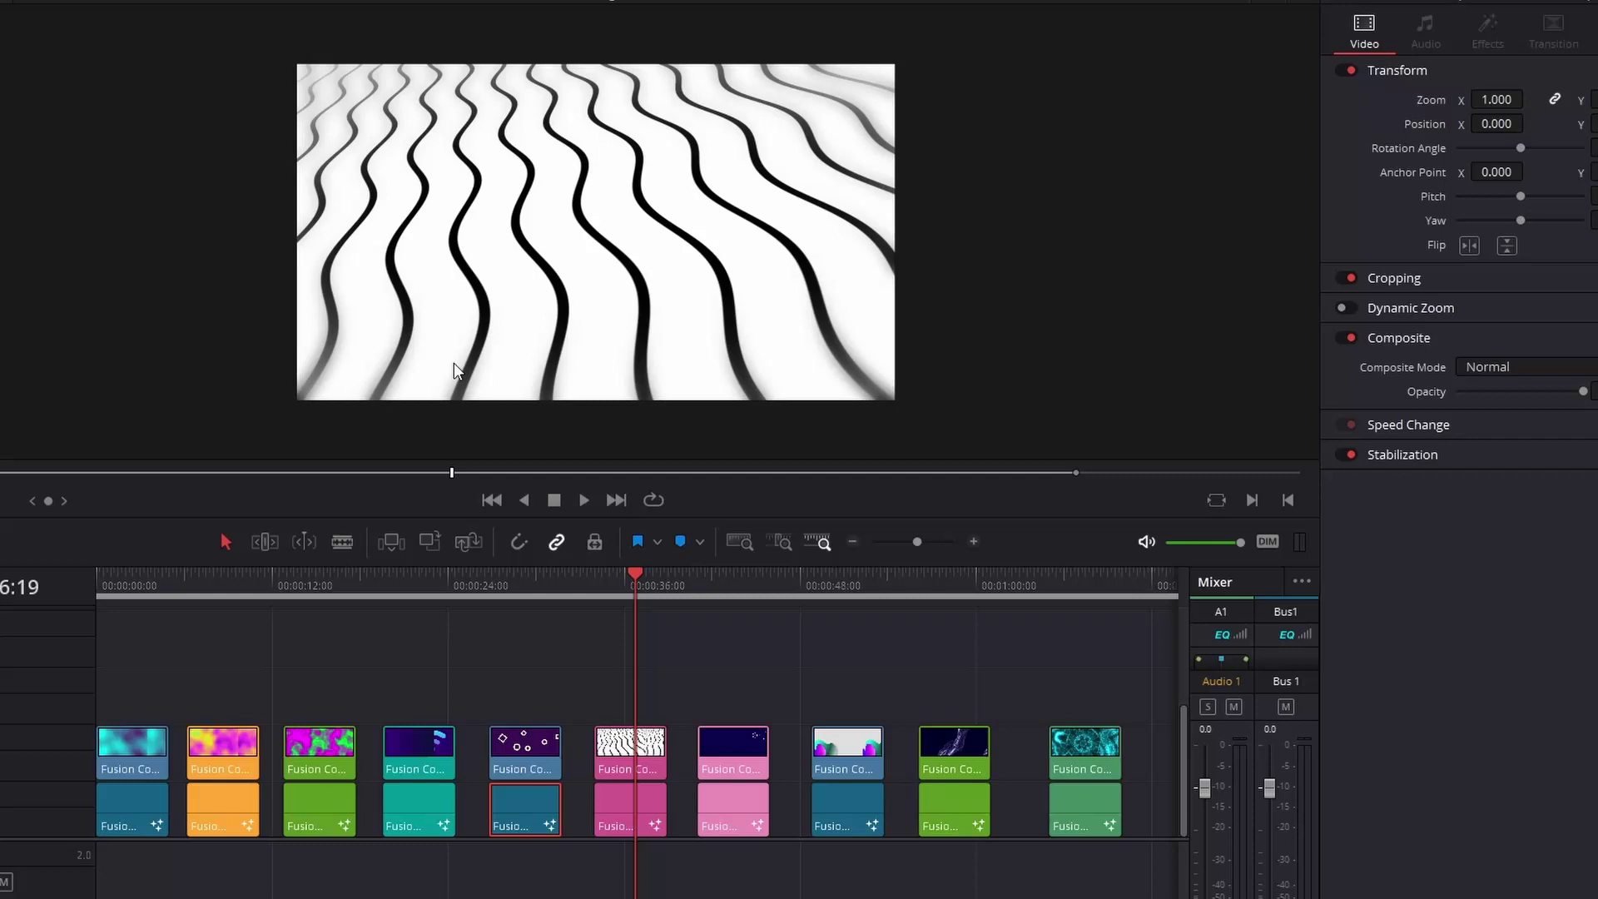
drag(601, 591, 613, 584)
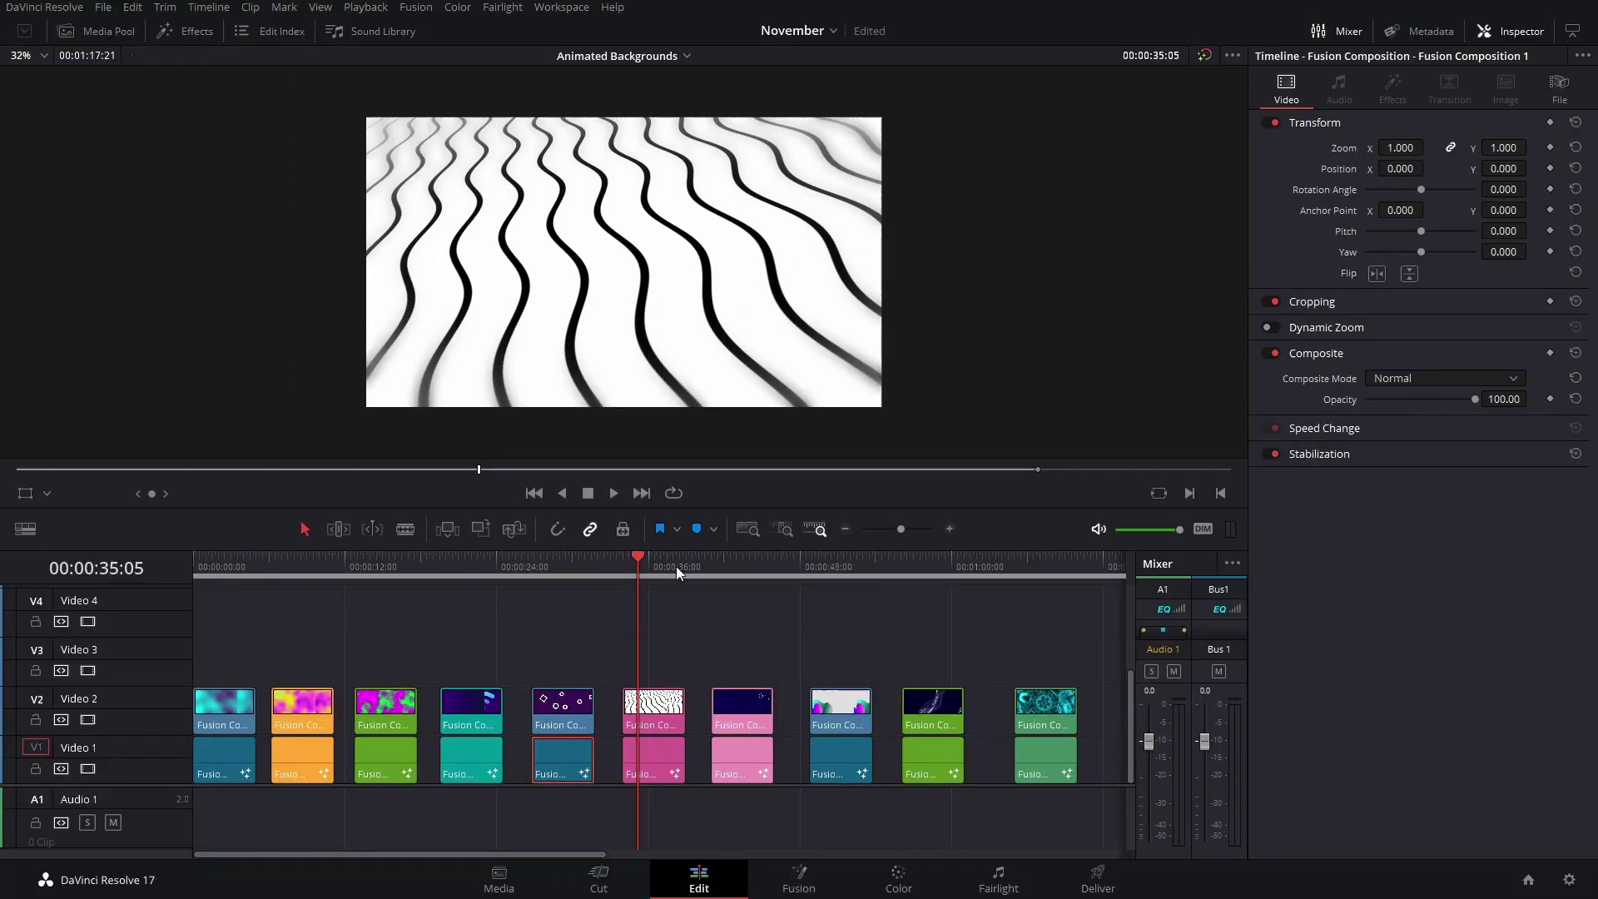
drag(676, 569, 729, 576)
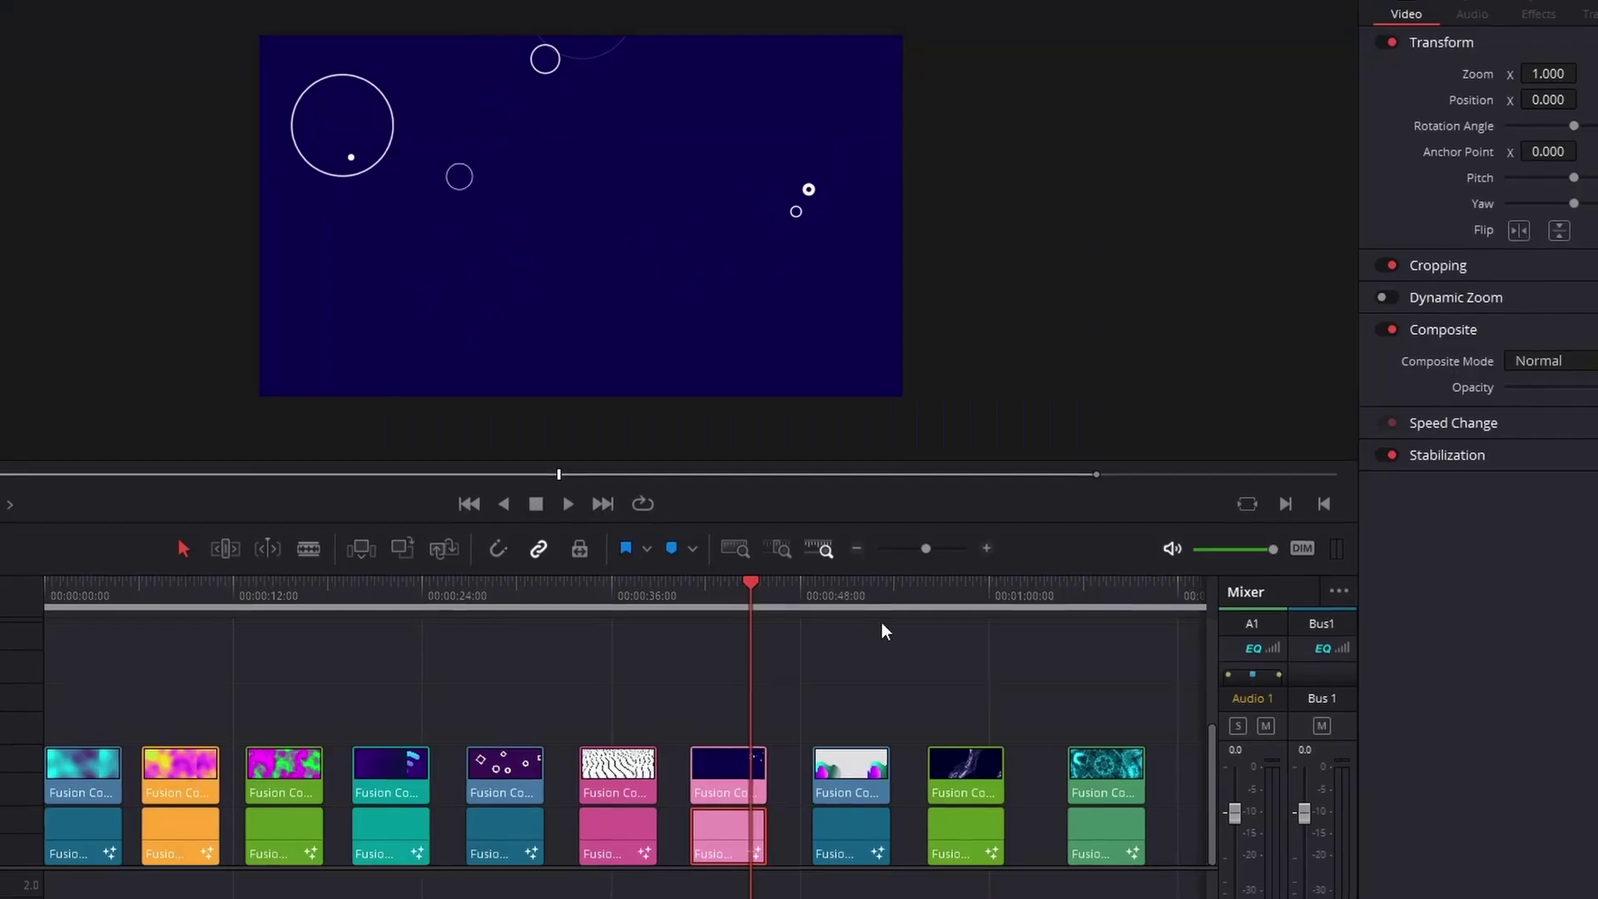
drag(1105, 892, 1127, 894)
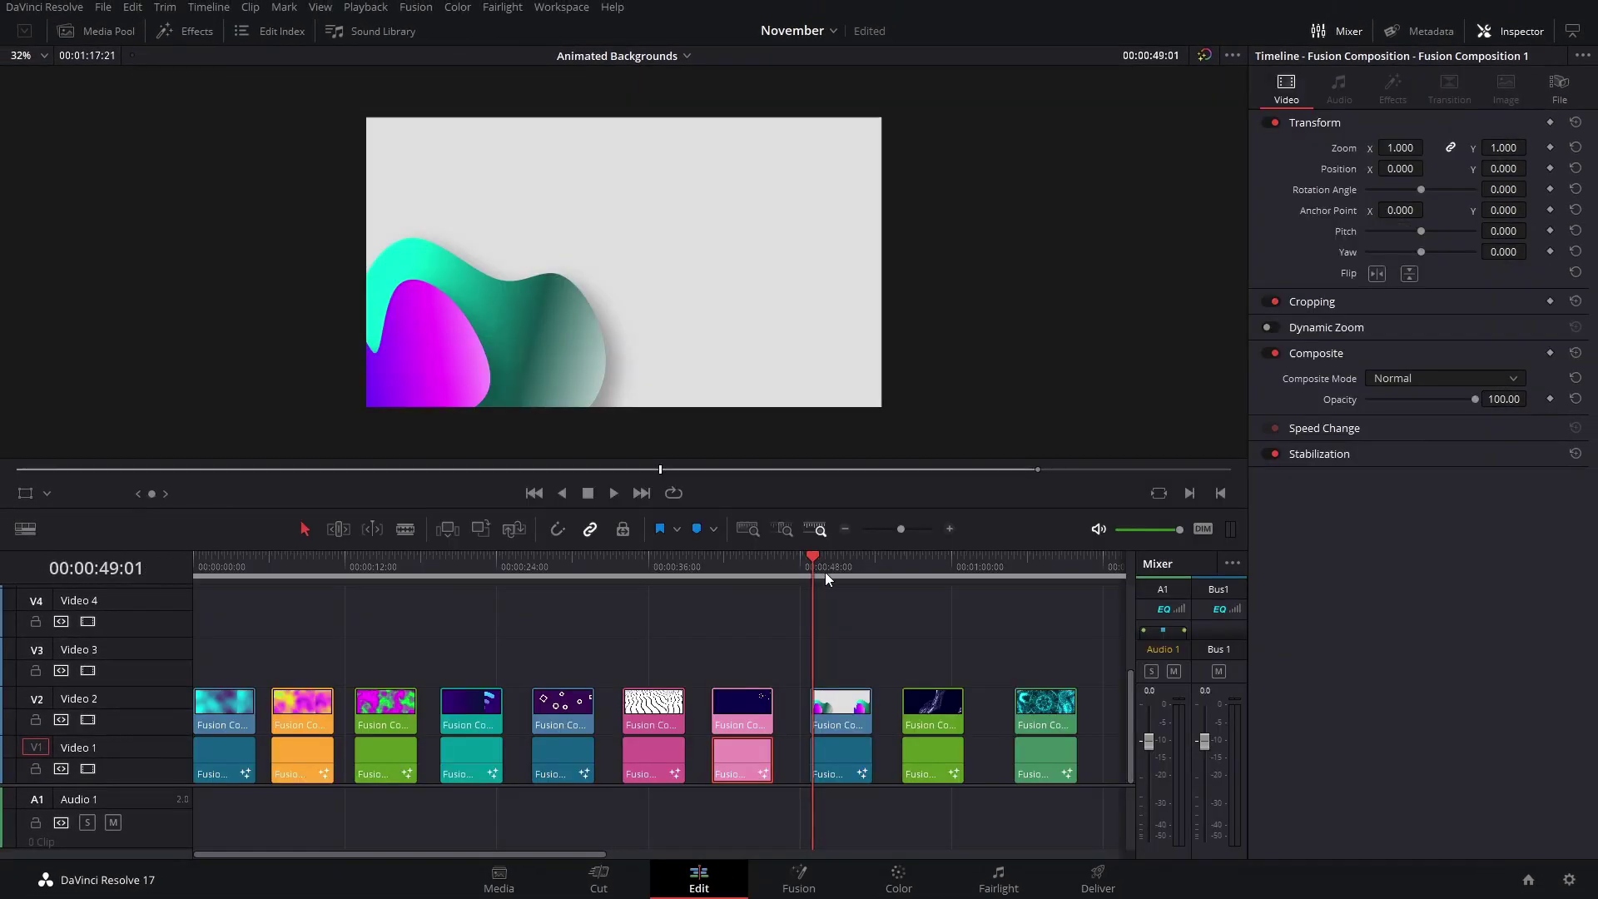
click(833, 572)
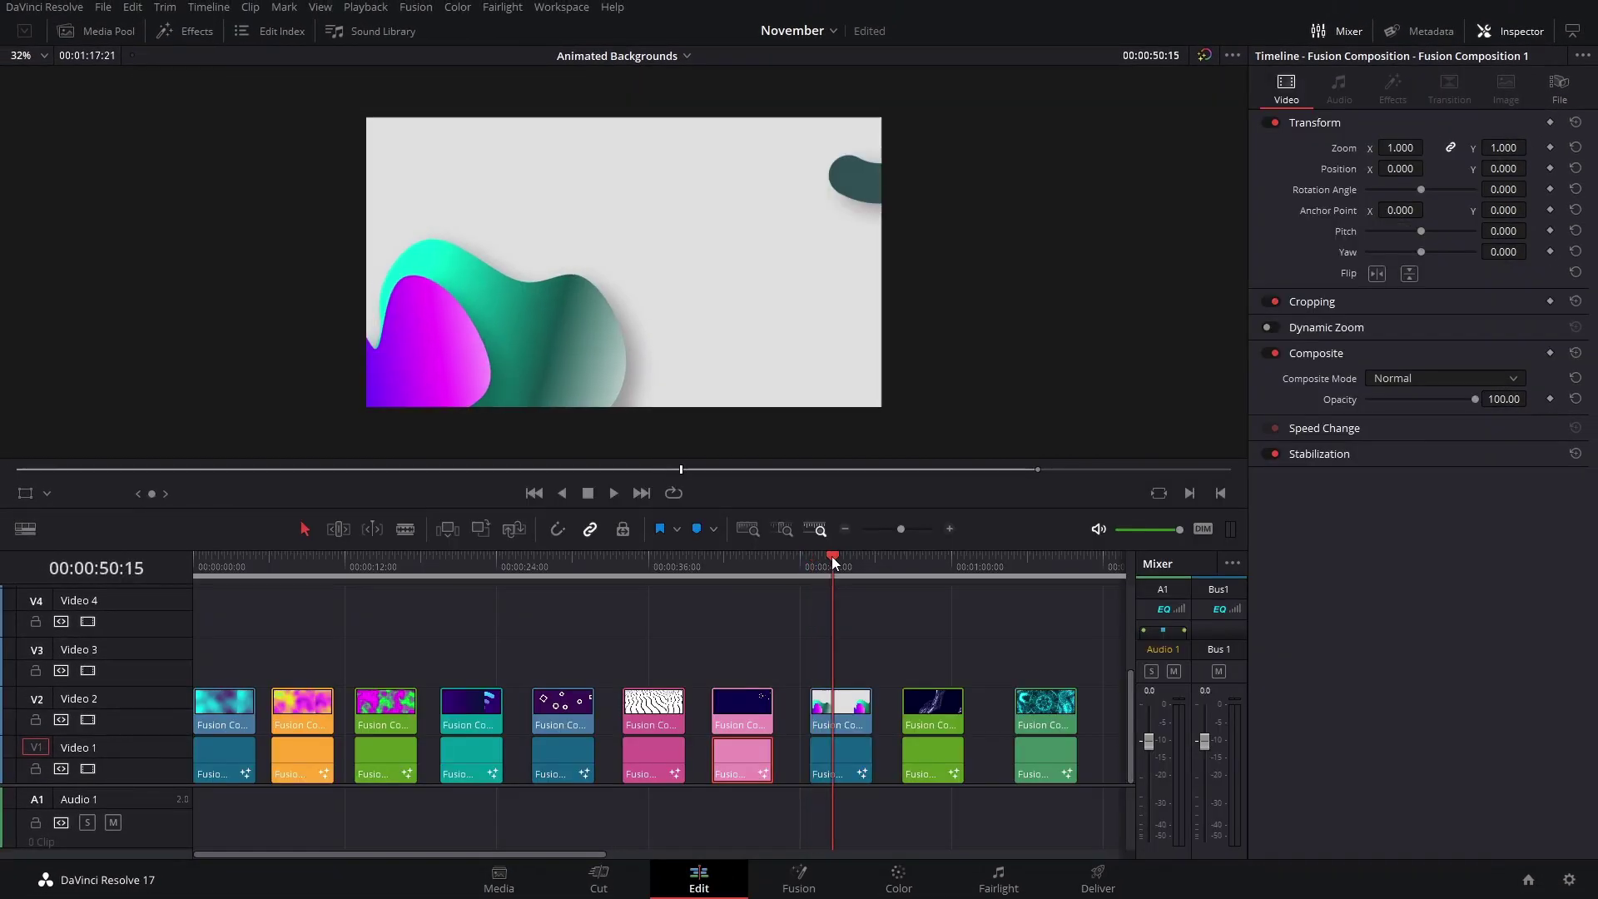
Preview the white particle wave background, open its Video 1 composition in Fusion and examine its node tree
drag(832, 557, 929, 582)
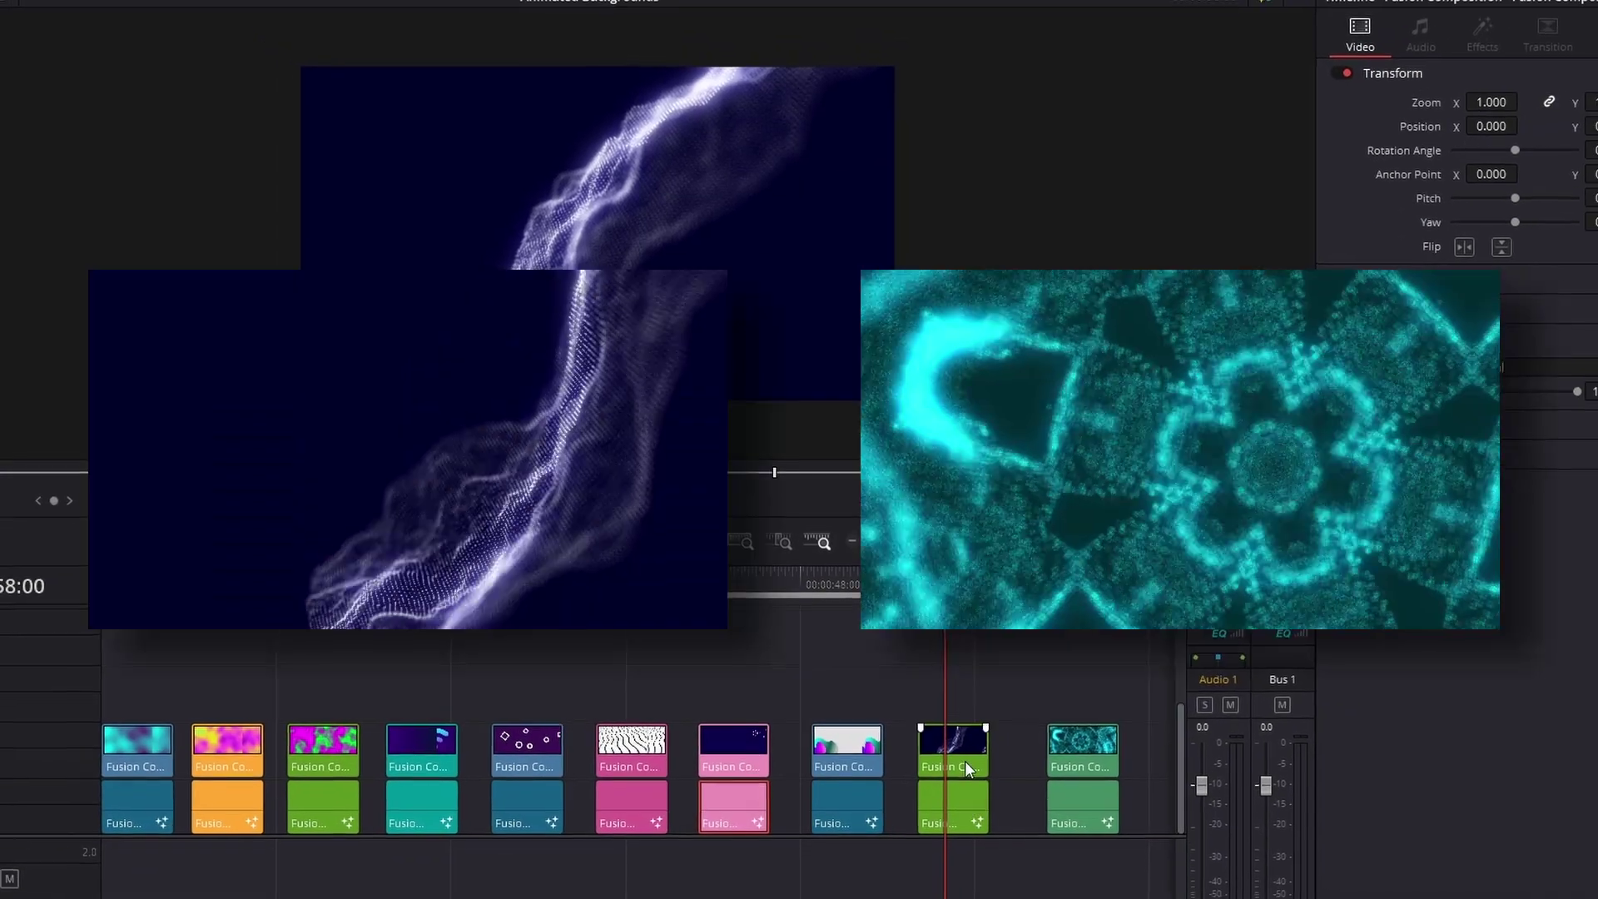
click(776, 479)
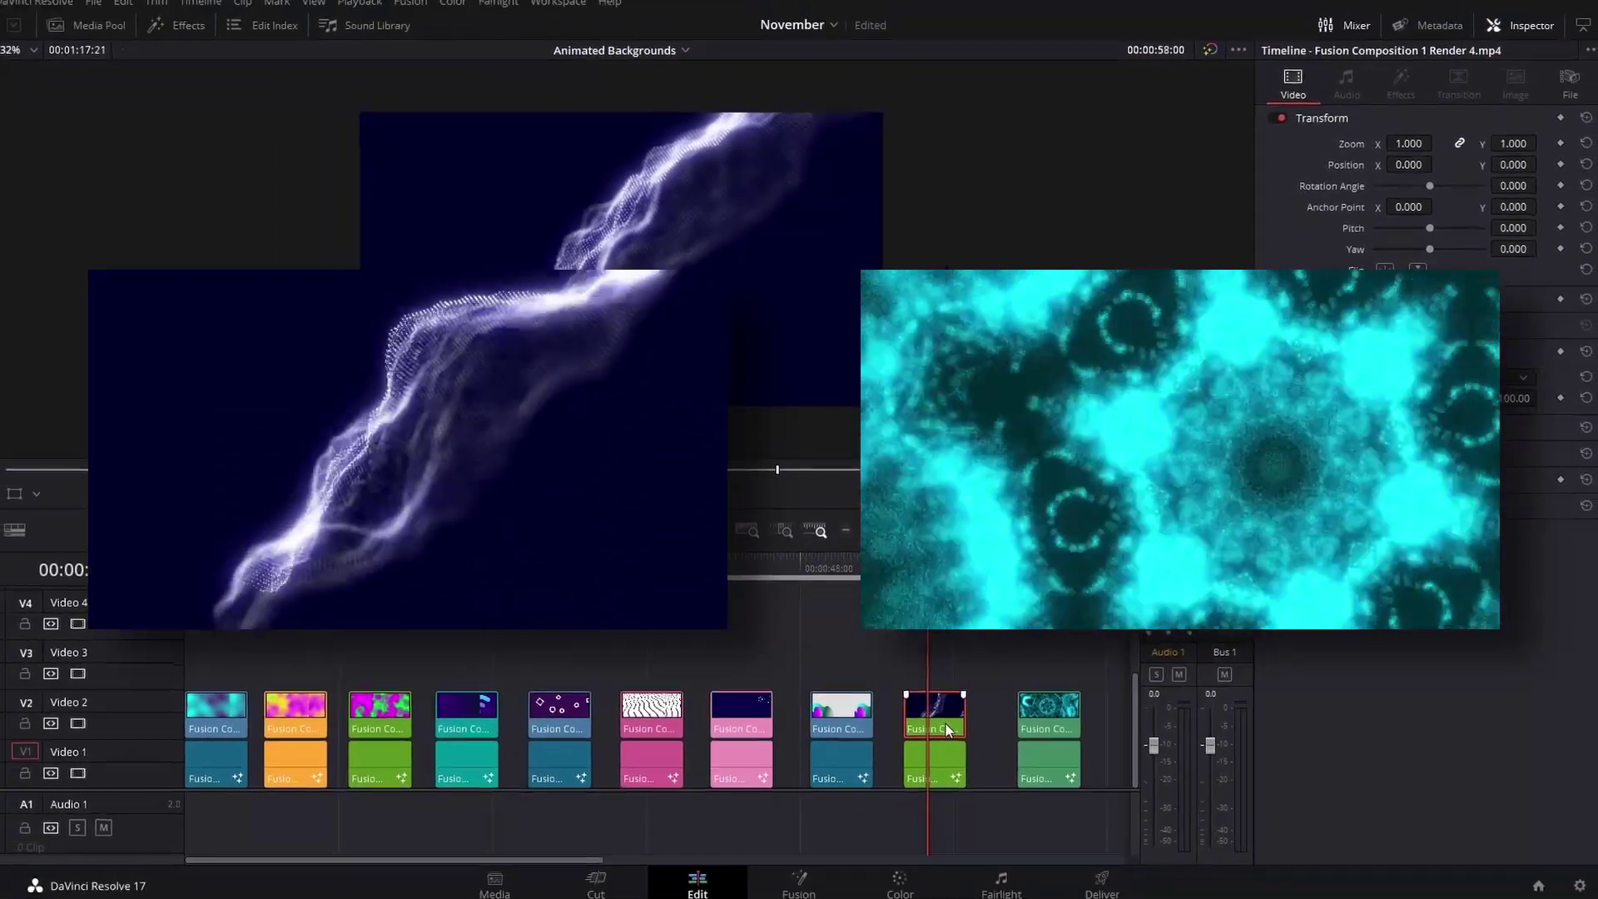
click(927, 743)
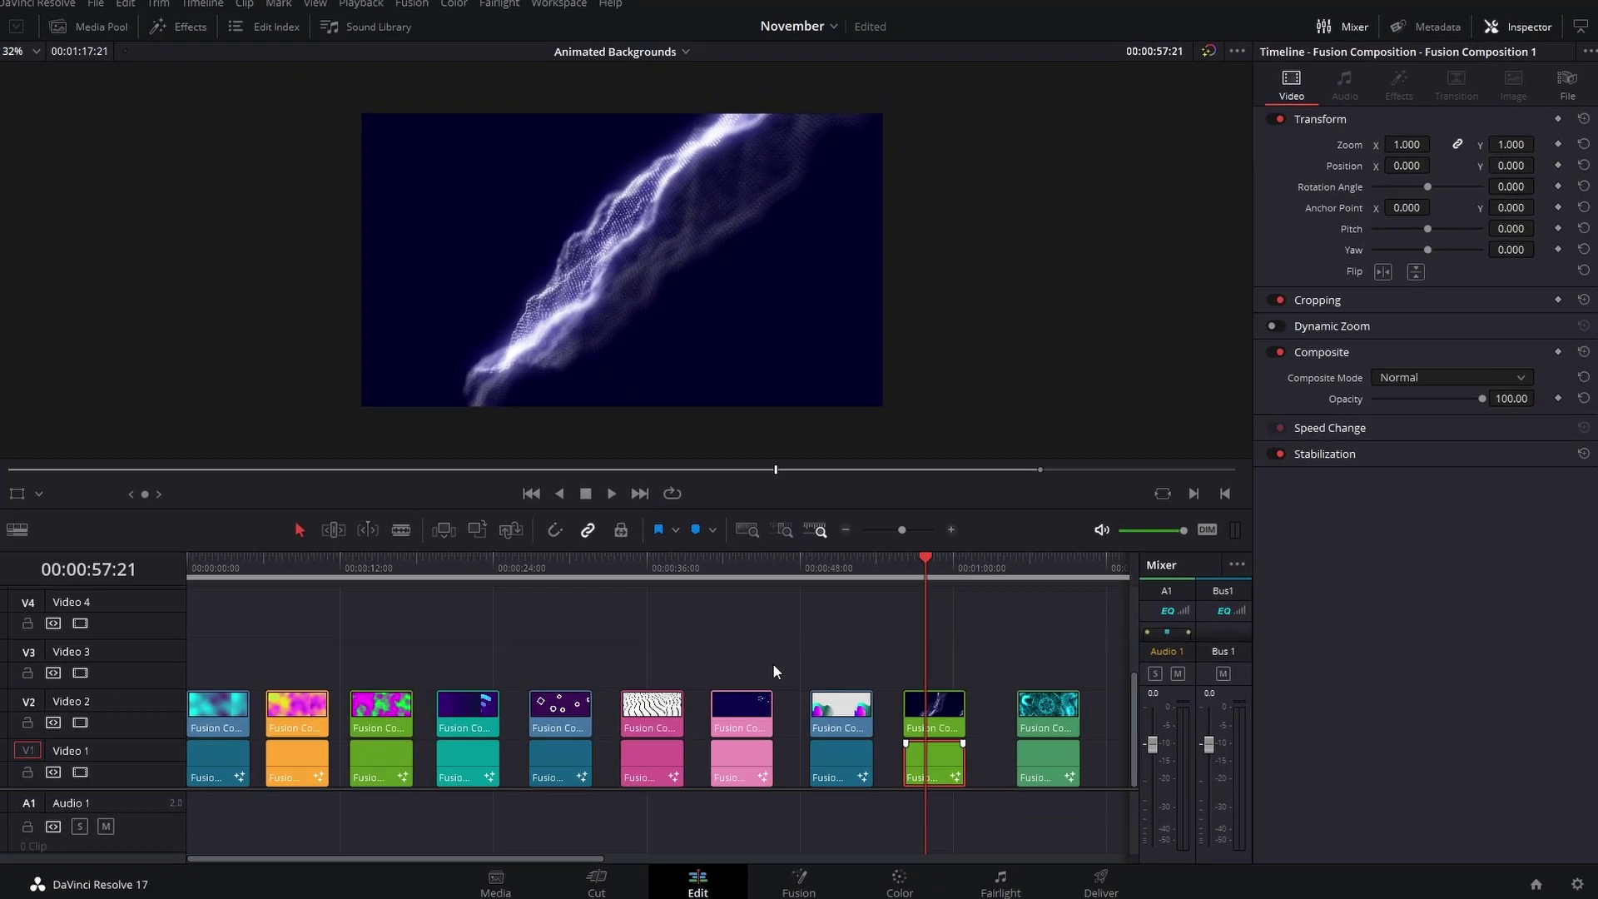
key(shift+5)
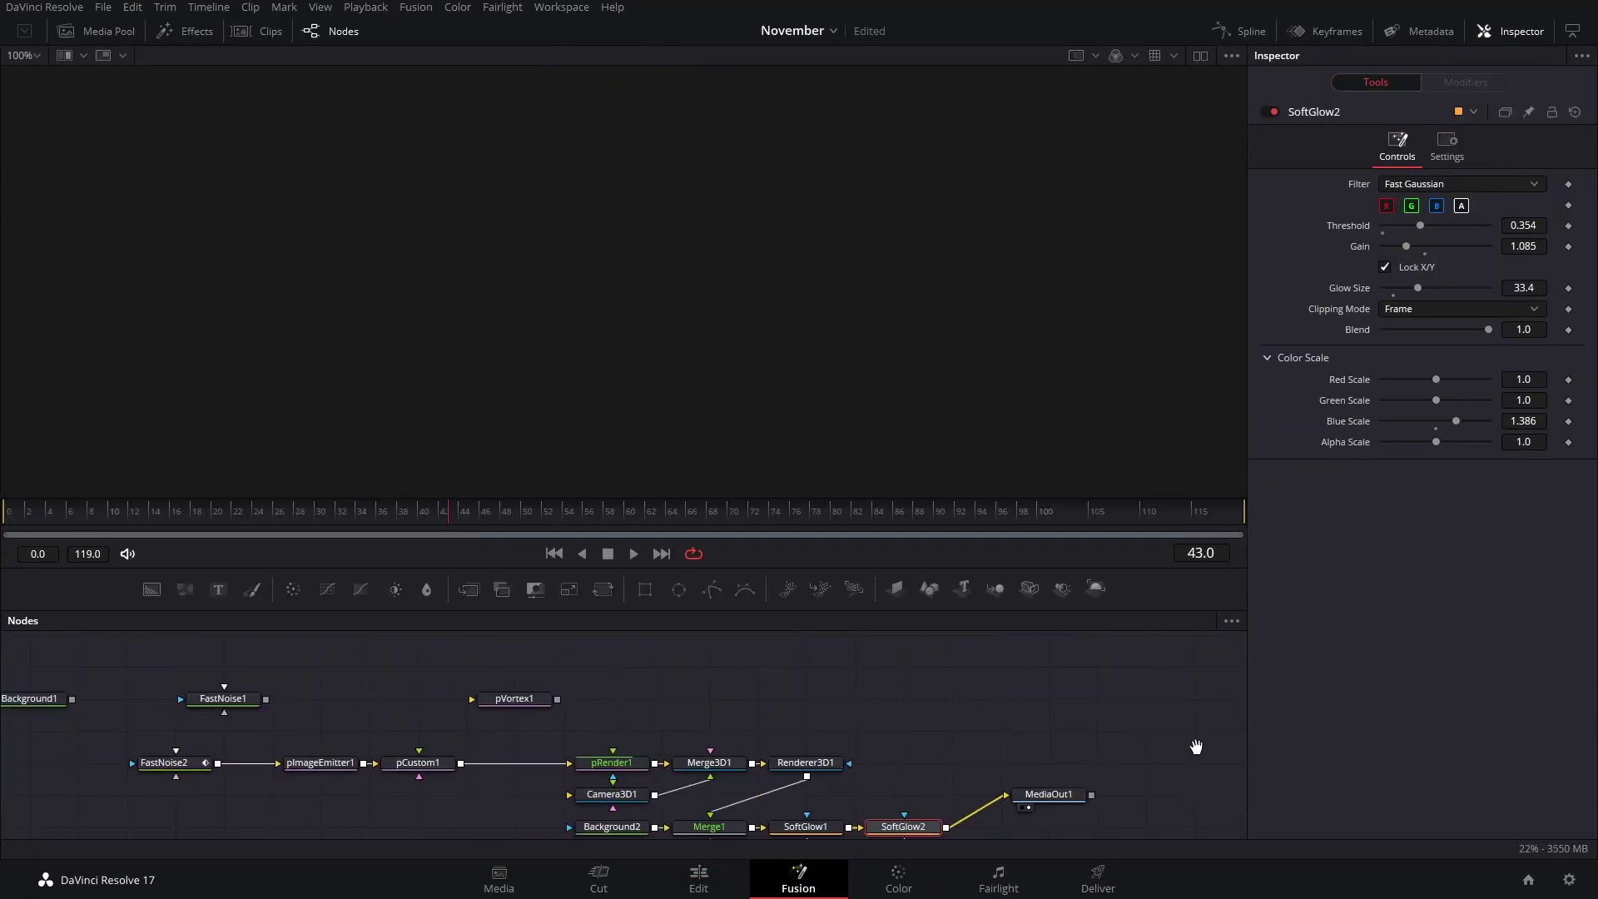
drag(1196, 746, 1190, 717)
drag(1047, 739, 1095, 741)
click(969, 652)
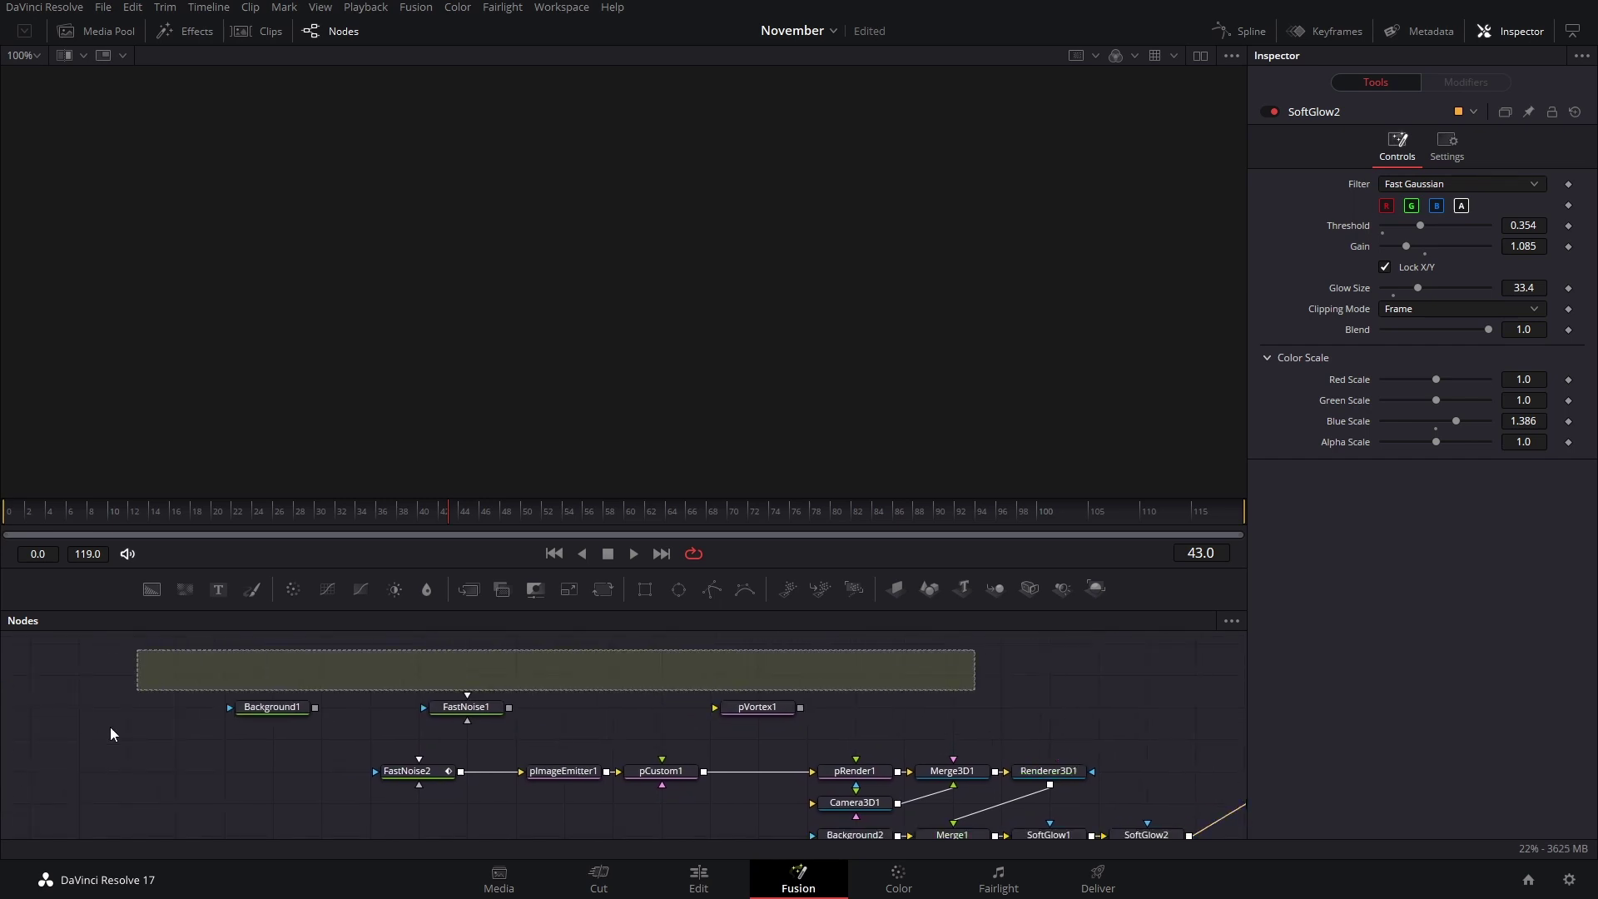
drag(109, 733, 111, 734)
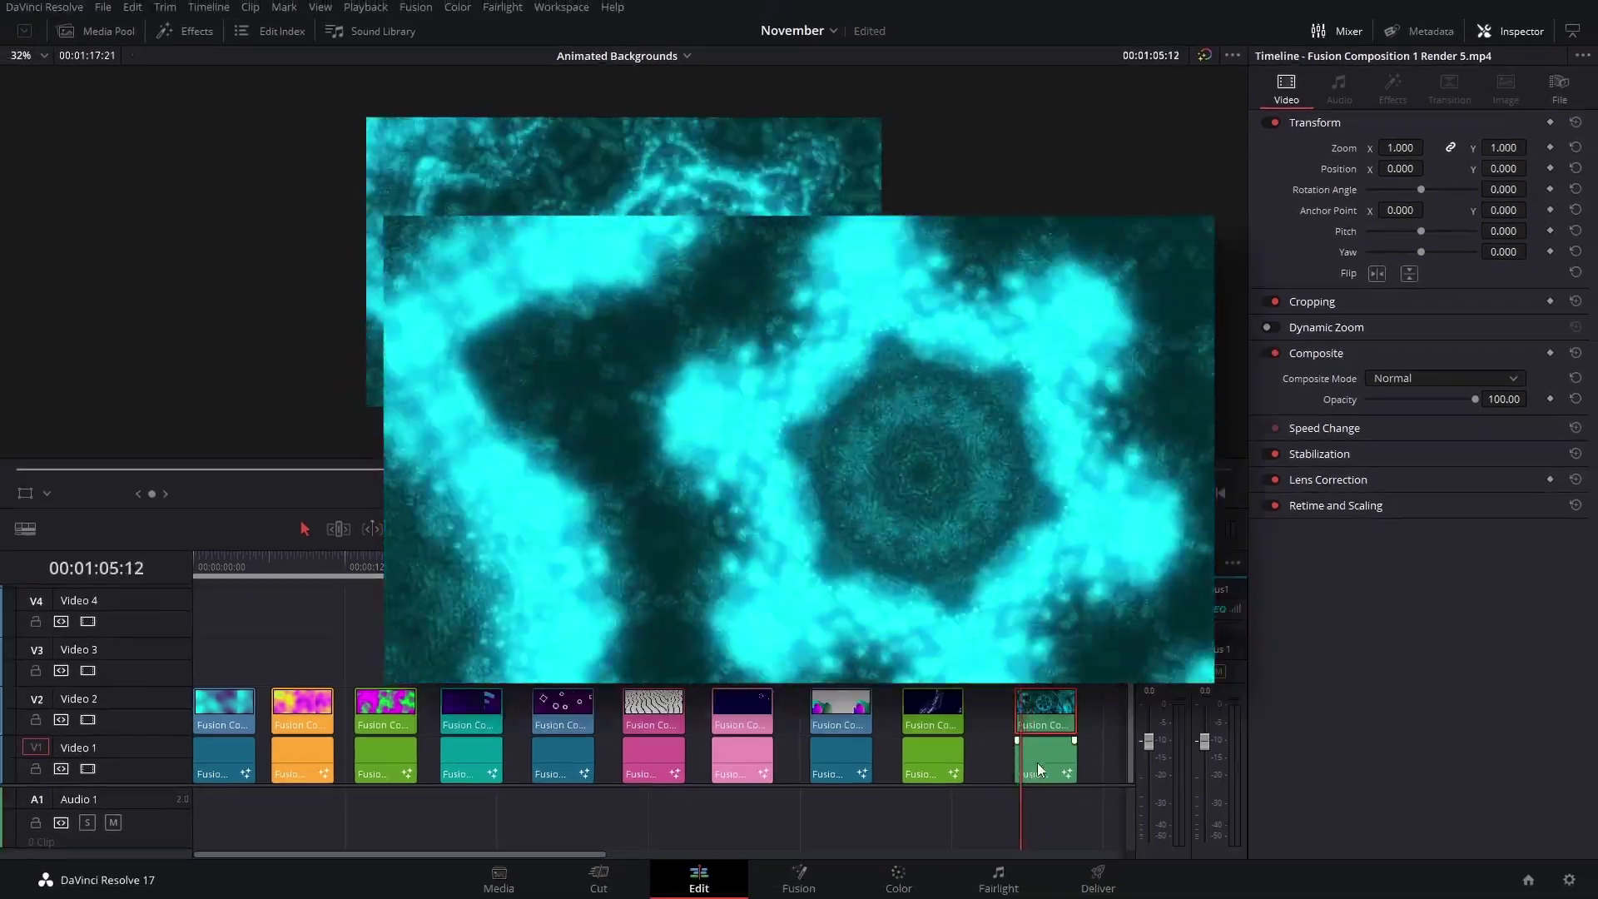
Play back the cyan kaleidoscope background at the end of the timeline
key(space)
key(space)
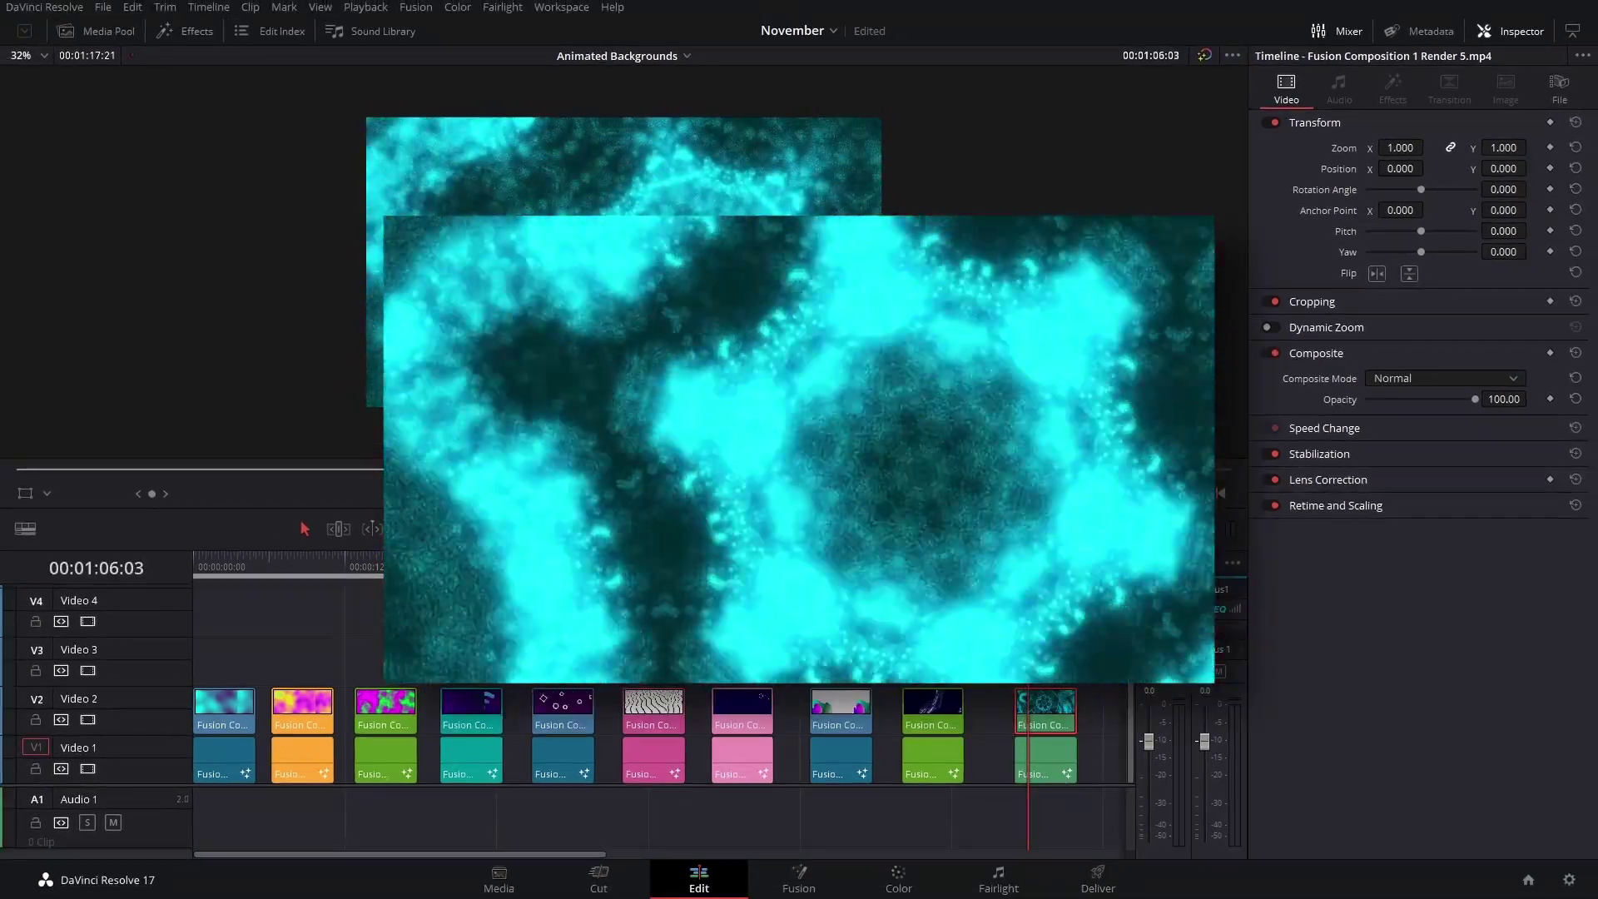